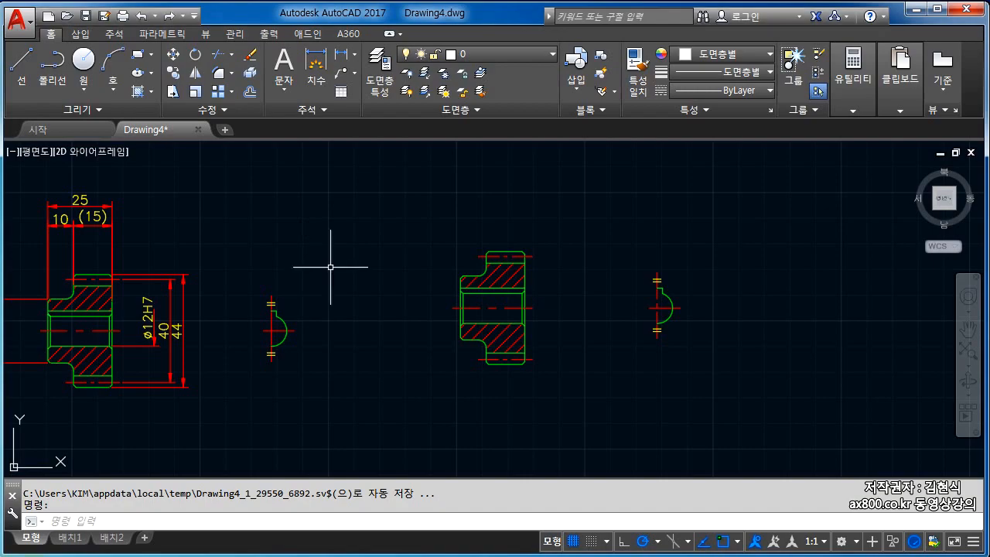
# Make the 치수 layer current
pyautogui.press('Escape')
pyautogui.click(504, 54)
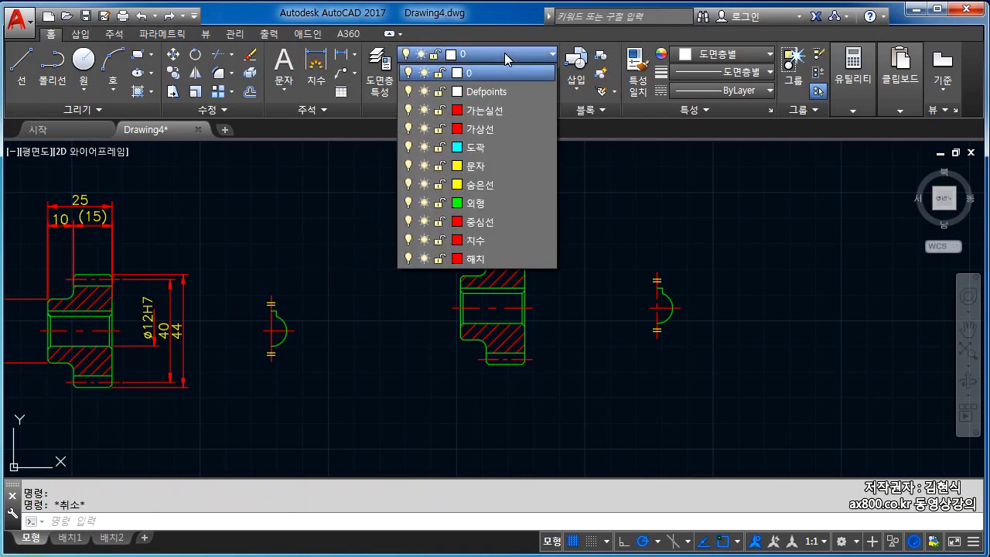
pyautogui.click(474, 243)
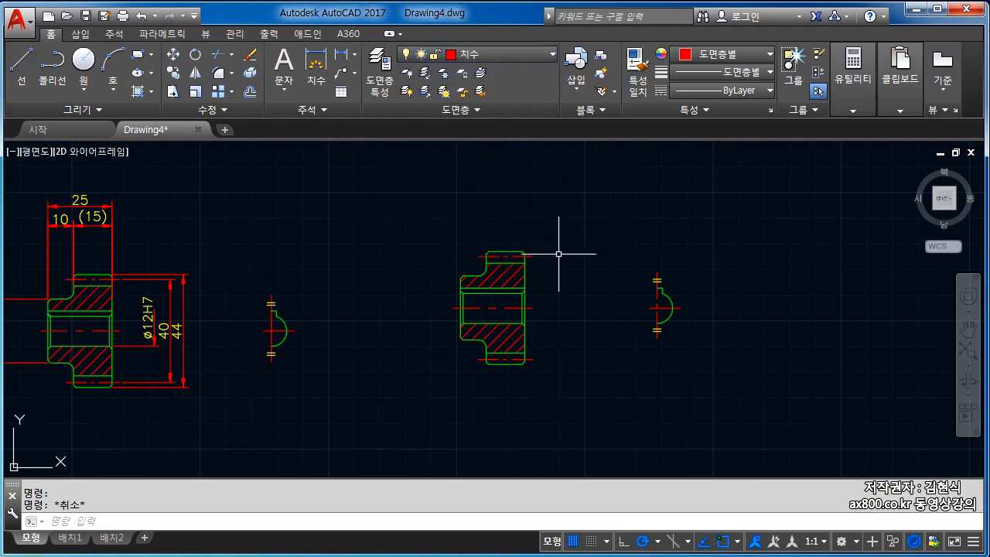
pyautogui.click(501, 54)
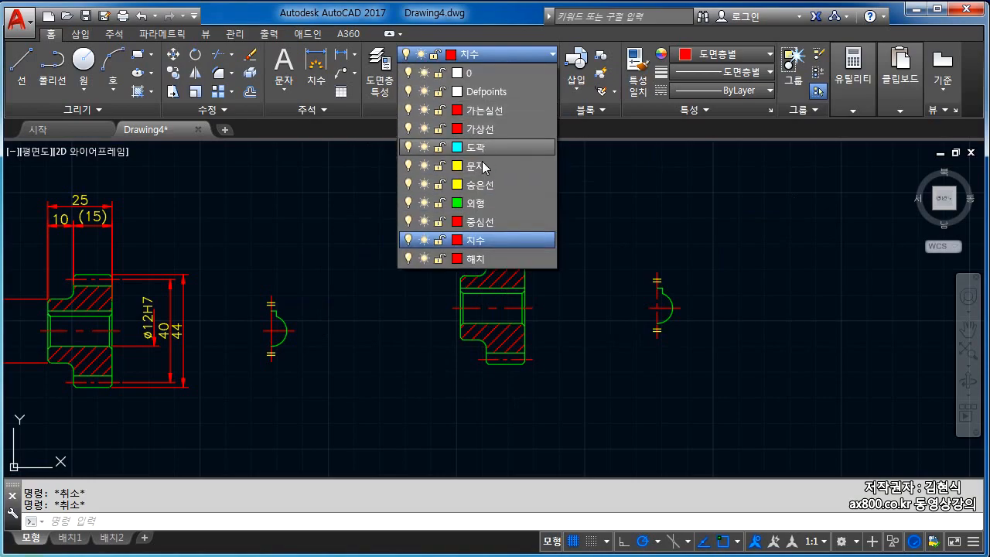
pyautogui.click(475, 239)
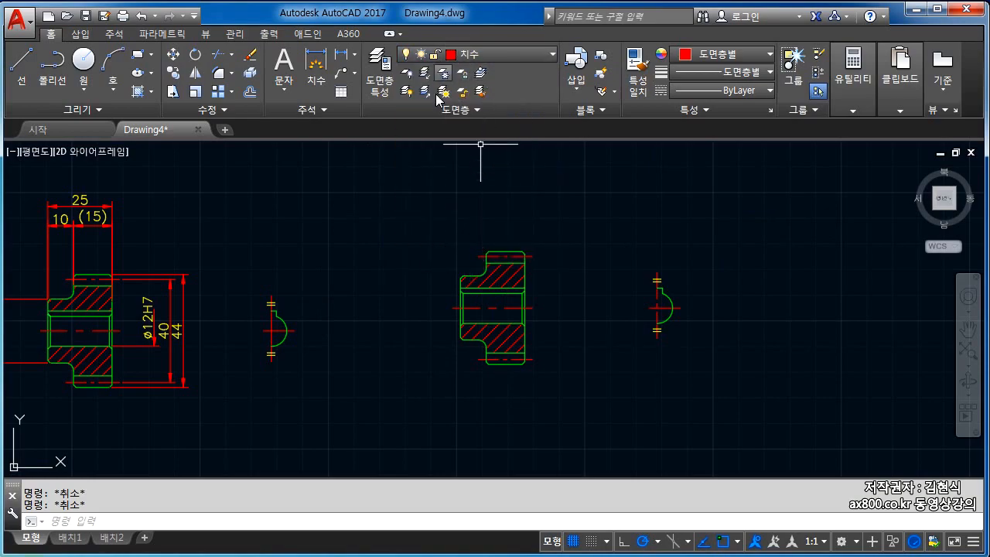
# Draw a zigzag of five connected line segments above the undimensioned gear section on the 치수 layer
pyautogui.click(24, 71)
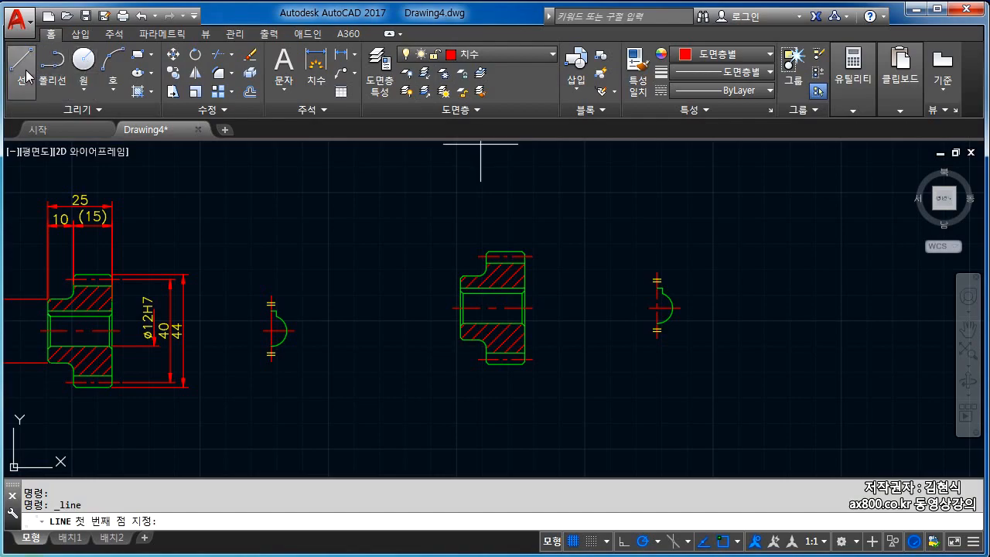
pyautogui.click(367, 263)
pyautogui.click(430, 187)
pyautogui.click(488, 208)
pyautogui.click(528, 183)
pyautogui.click(571, 183)
pyautogui.click(613, 193)
pyautogui.press('Escape')
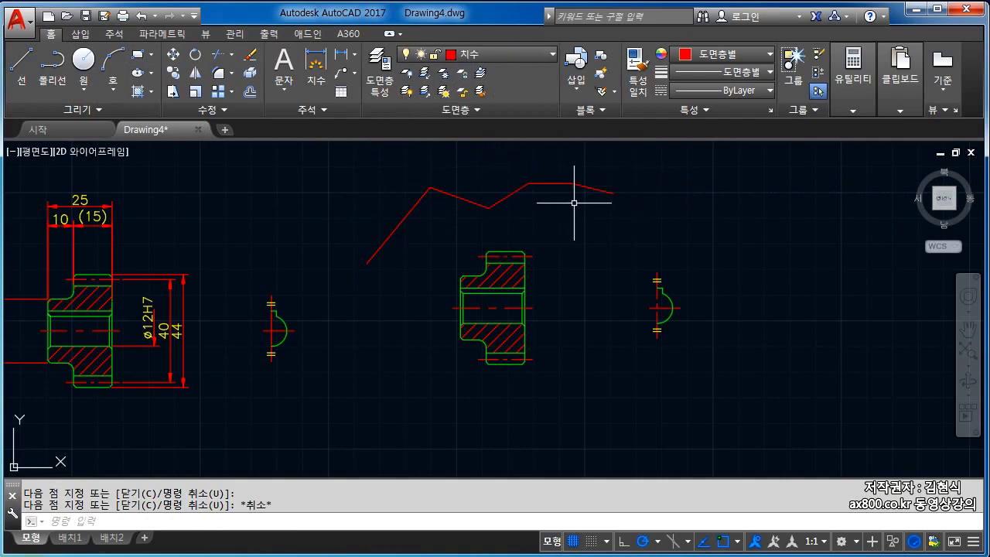
pyautogui.press('Escape')
# Erase all segments of the red zigzag above the gear section
pyautogui.click(654, 215)
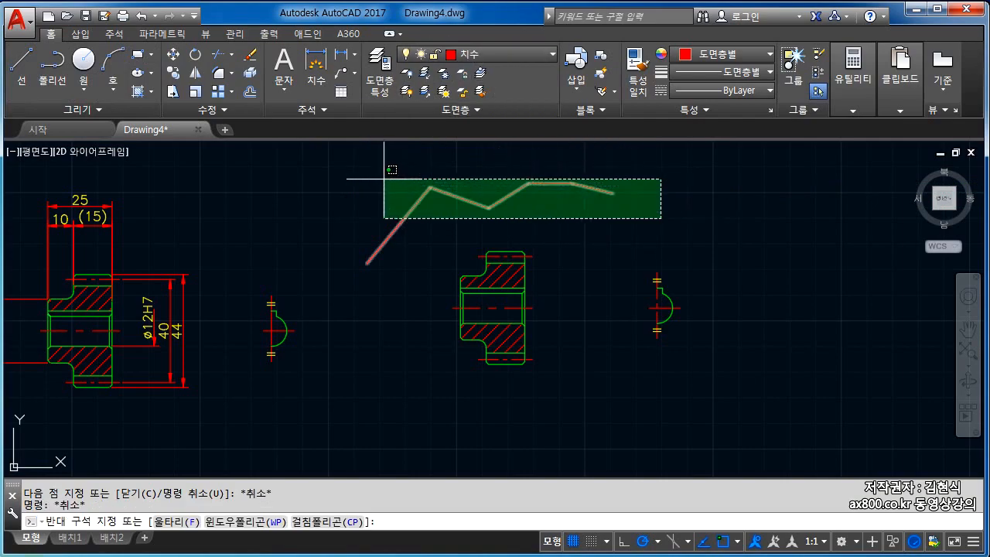
pyautogui.click(389, 168)
pyautogui.press('Delete')
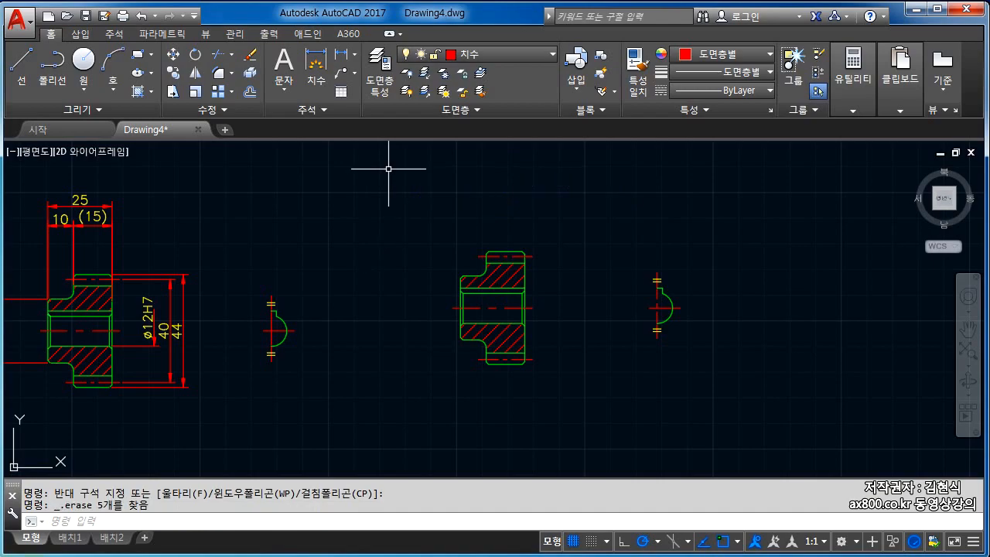
# Make layer 0 current and draw a zigzag of connected lines between the keyway detail and the undimensioned gear section
pyautogui.click(477, 56)
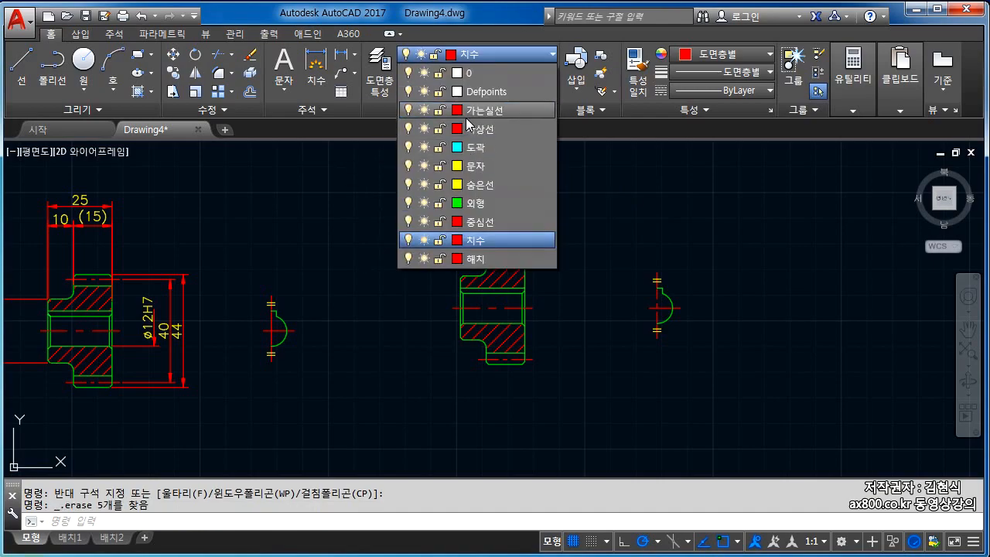
pyautogui.click(470, 74)
pyautogui.click(22, 65)
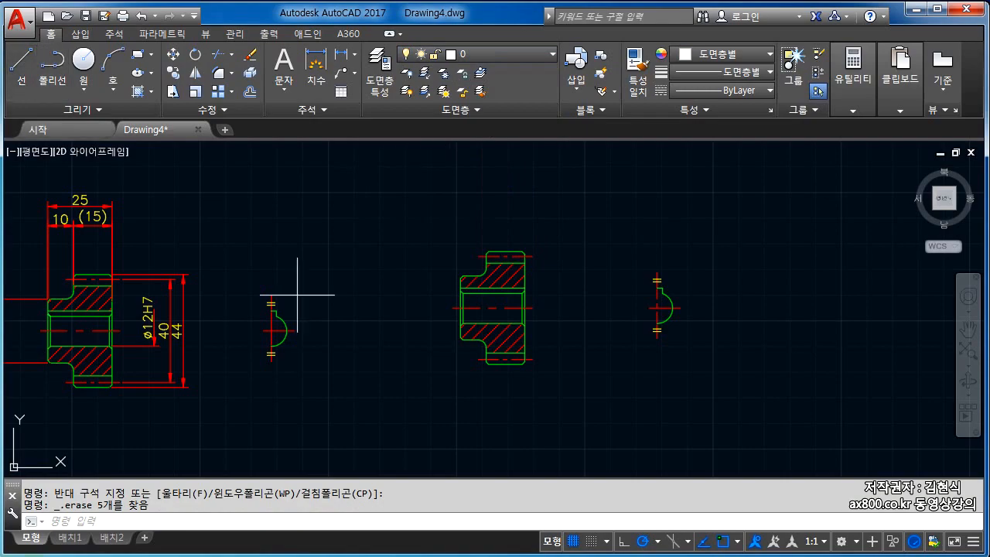
pyautogui.click(311, 305)
pyautogui.click(369, 212)
pyautogui.click(400, 234)
pyautogui.click(425, 192)
pyautogui.click(517, 193)
pyautogui.press('Escape')
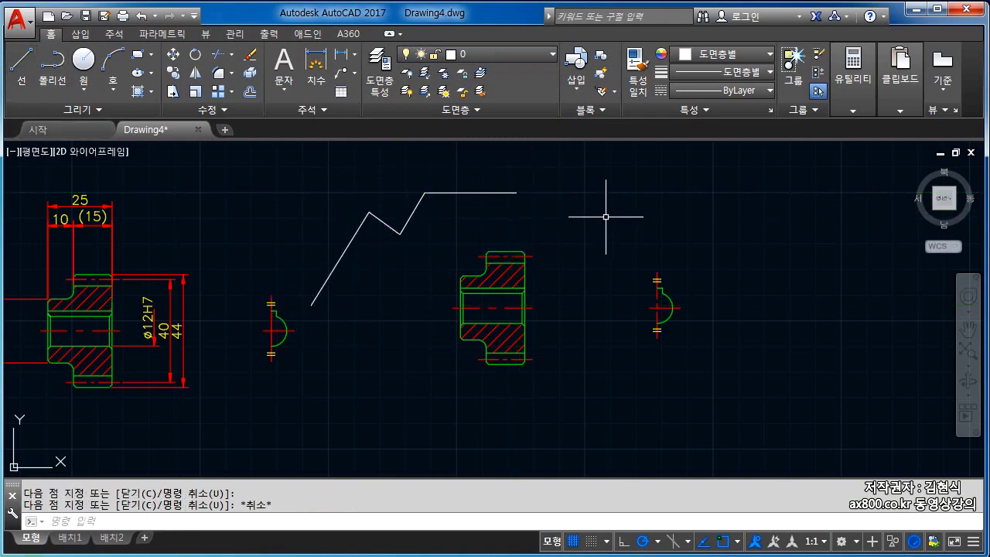
# Move the first four segments of the white zigzag to the 중심선 layer
pyautogui.click(457, 251)
pyautogui.click(334, 187)
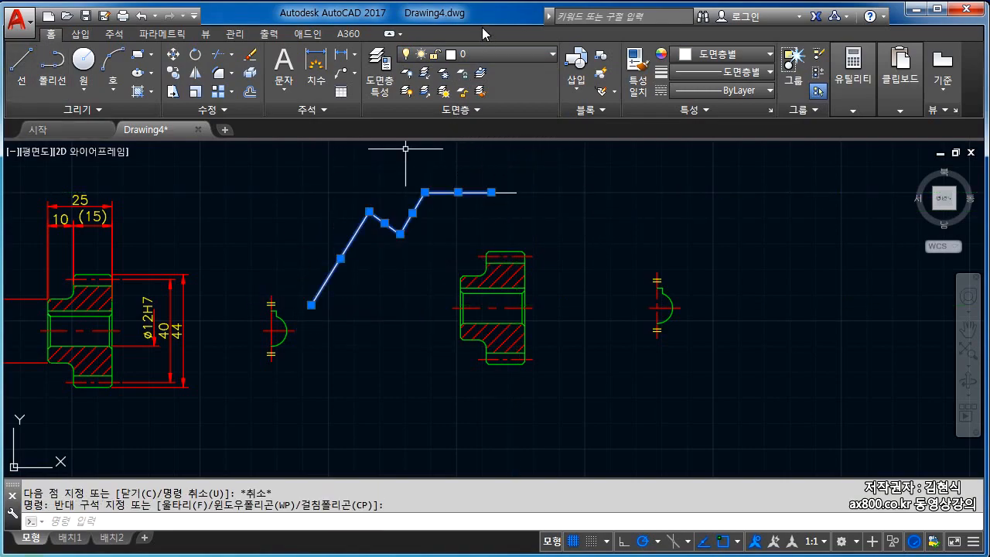
pyautogui.click(485, 56)
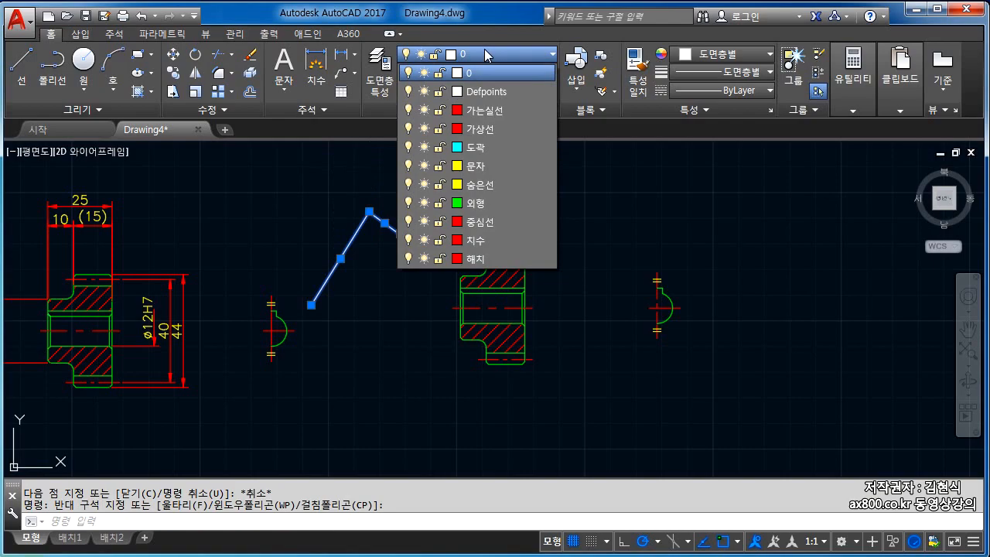
pyautogui.click(475, 222)
pyautogui.press('Escape')
# Erase all of the zigzag's line segments
pyautogui.click(526, 216)
pyautogui.click(335, 158)
pyautogui.press('Delete')
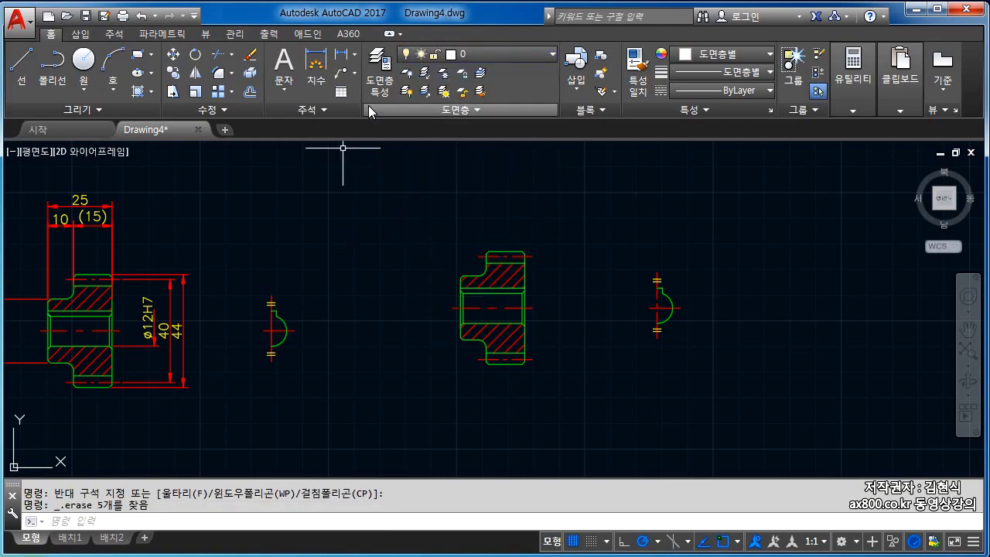
pyautogui.press('Escape')
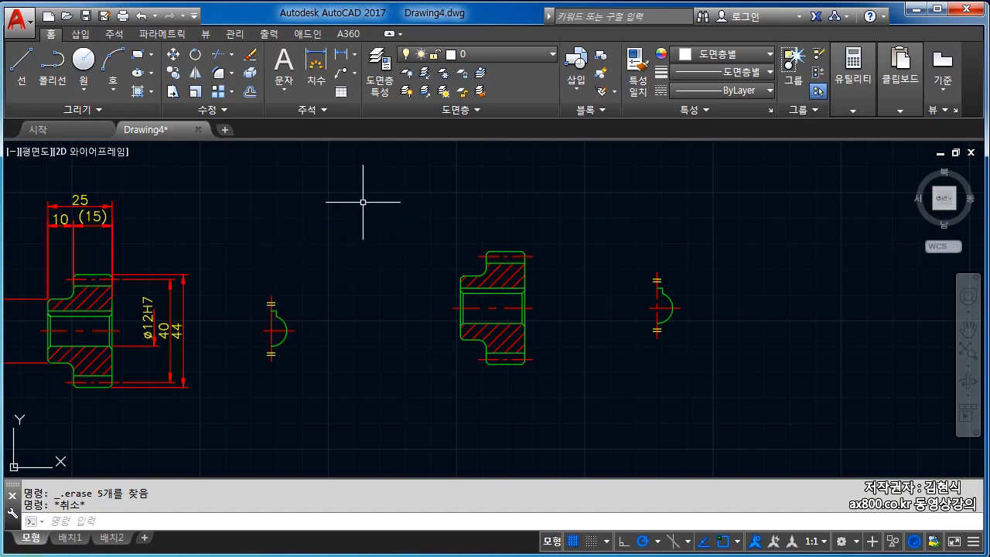
# Set 치수 as the current layer for dimensioning
pyautogui.press('Escape')
pyautogui.click(471, 56)
pyautogui.click(488, 241)
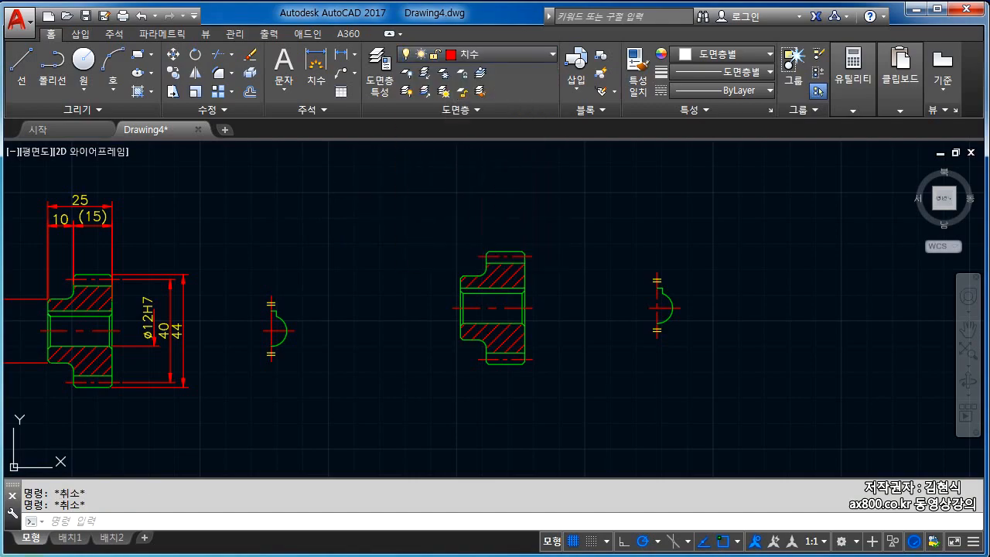
# Try to place a vertical linear dimension across the bore, outside the right face of the undimensioned gear section
pyautogui.click(354, 55)
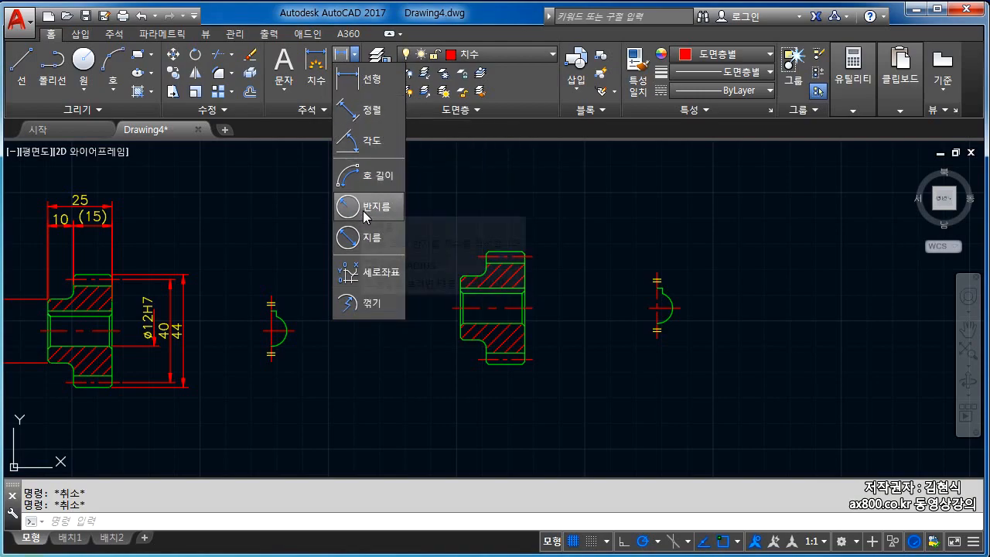
pyautogui.click(368, 80)
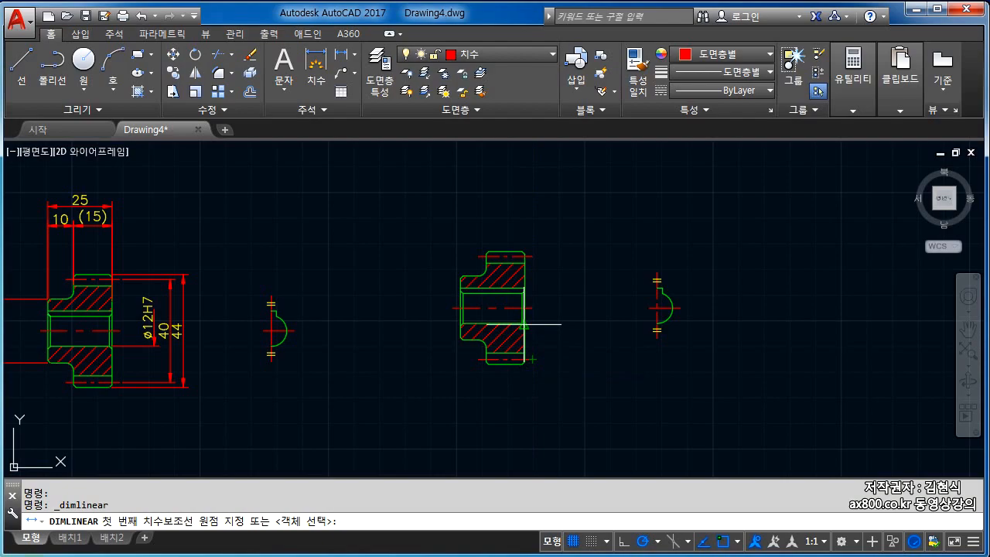
pyautogui.scroll(2, 524, 324)
pyautogui.click(518, 319)
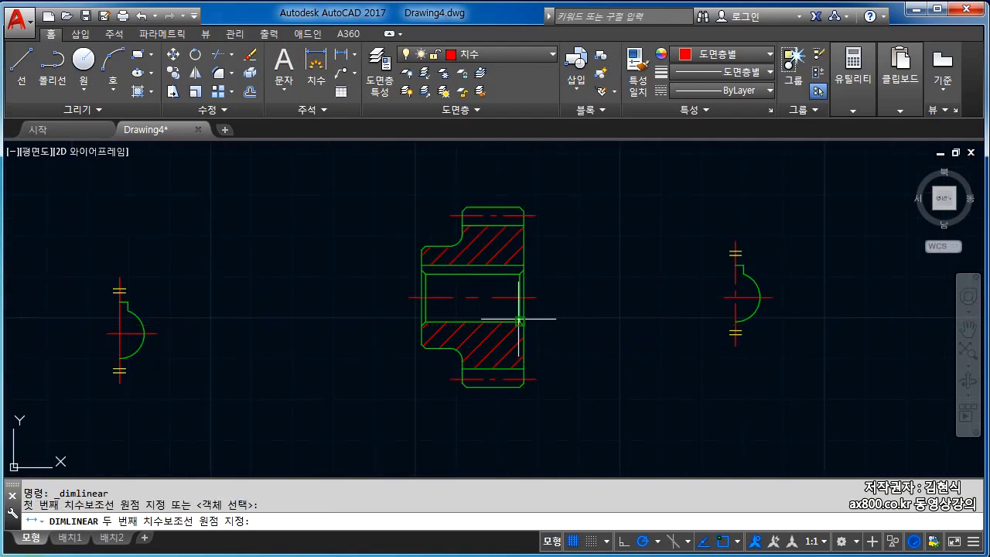
pyautogui.click(520, 273)
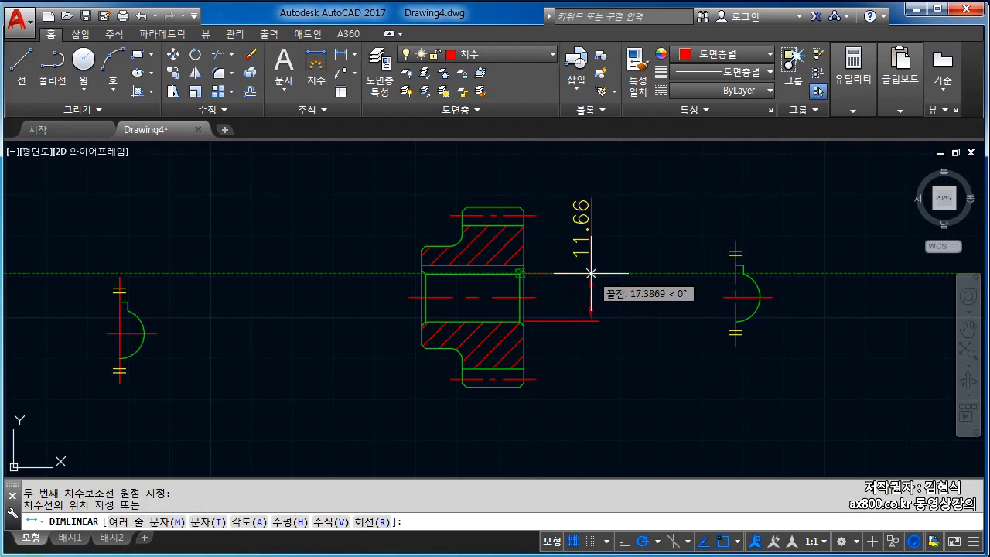
pyautogui.moveTo(529, 303); pyautogui.dragTo(528, 345)
pyautogui.moveTo(594, 298); pyautogui.dragTo(594, 352)
pyautogui.moveTo(530, 325); pyautogui.dragTo(600, 335)
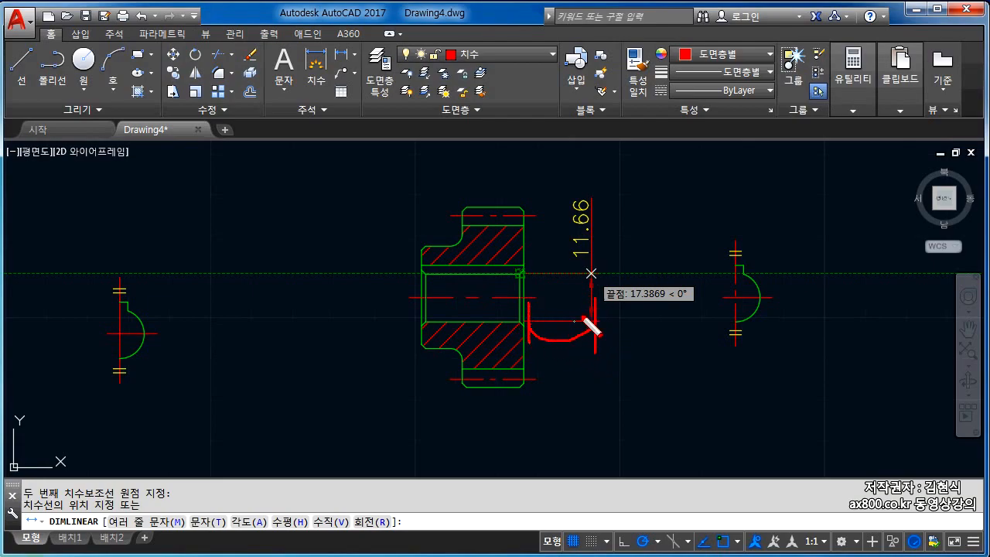
pyautogui.moveTo(578, 255); pyautogui.dragTo(574, 217)
pyautogui.moveTo(552, 367); pyautogui.dragTo(617, 370)
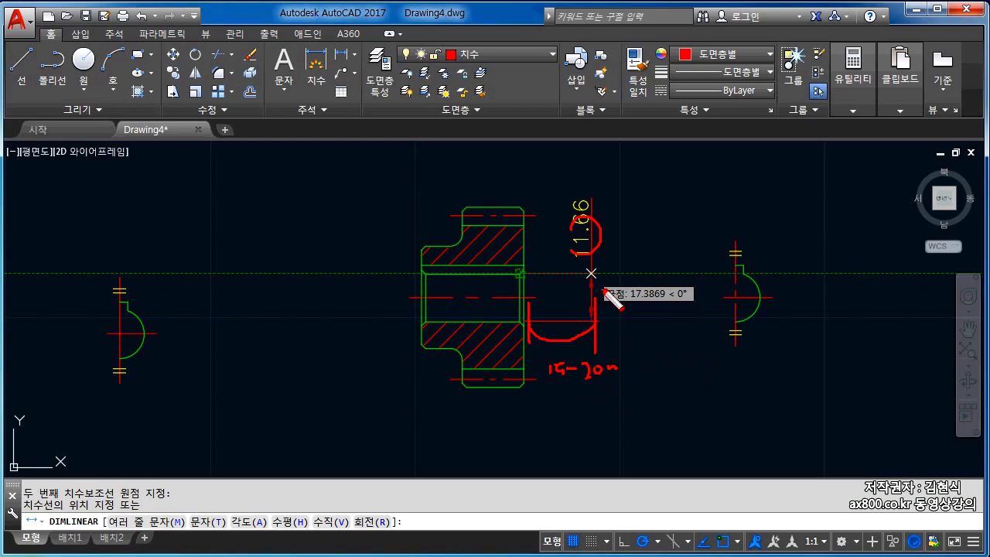
pyautogui.moveTo(606, 221); pyautogui.dragTo(656, 252)
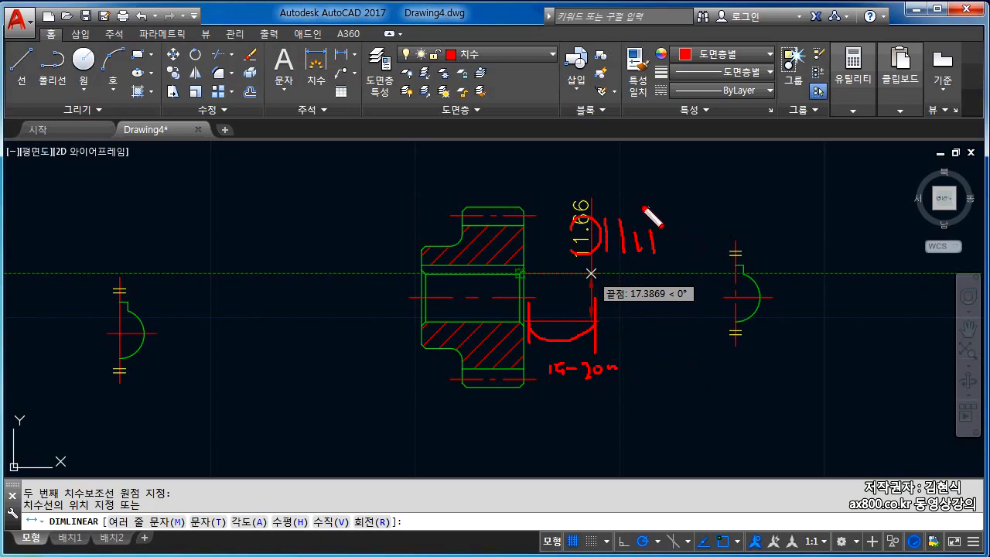
pyautogui.moveTo(619, 191); pyautogui.dragTo(620, 238)
pyautogui.moveTo(645, 208)
pyautogui.mouseDown()
pyautogui.moveTo(652, 251)
pyautogui.moveTo(675, 241)
pyautogui.mouseUp()
pyautogui.moveTo(688, 218); pyautogui.dragTo(690, 238)
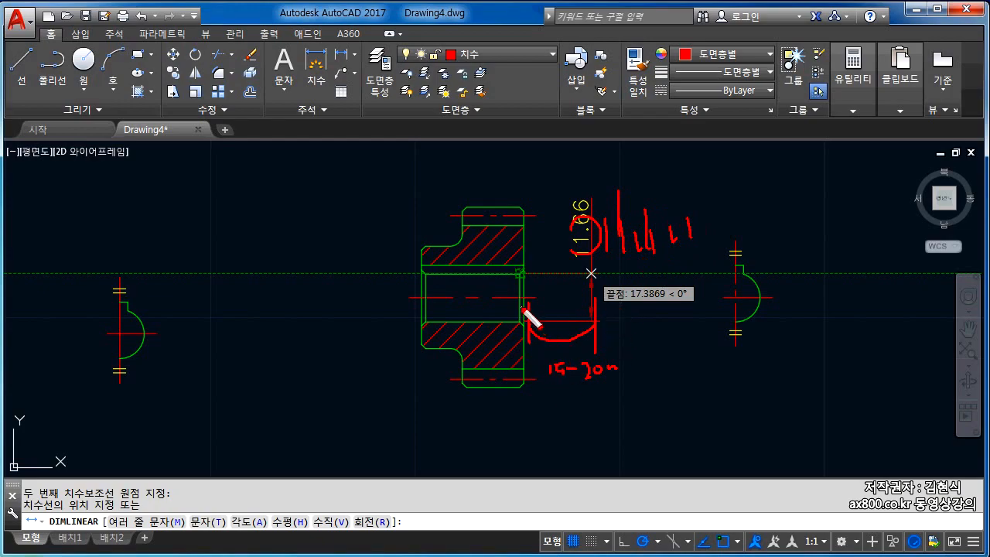
pyautogui.moveTo(571, 297); pyautogui.dragTo(539, 305)
pyautogui.moveTo(280, 234); pyautogui.dragTo(287, 361)
pyautogui.moveTo(283, 321); pyautogui.dragTo(424, 331)
pyautogui.moveTo(394, 238); pyautogui.dragTo(396, 325)
pyautogui.moveTo(407, 291); pyautogui.dragTo(423, 302)
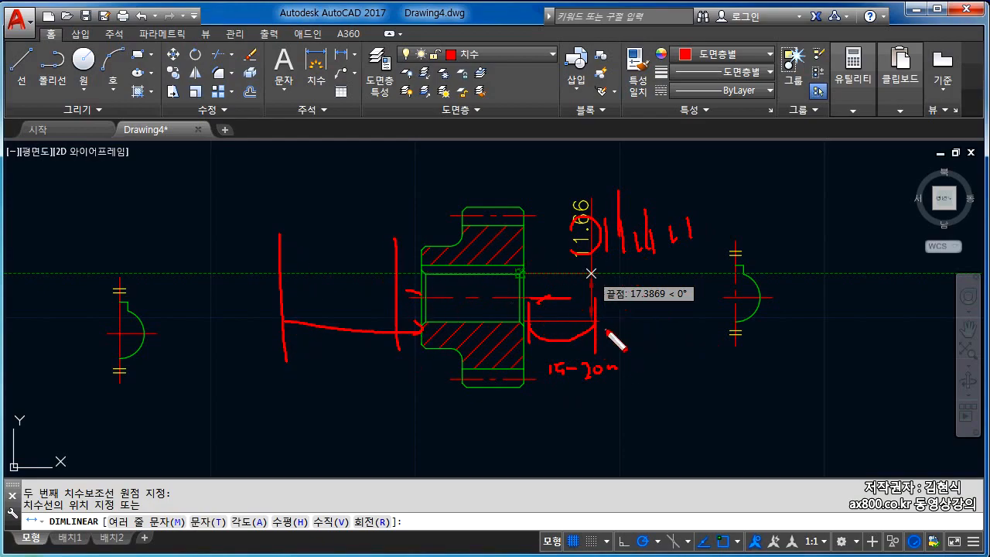
pyautogui.moveTo(533, 381)
pyautogui.mouseDown()
pyautogui.moveTo(618, 369)
pyautogui.moveTo(542, 363)
pyautogui.moveTo(602, 386)
pyautogui.mouseUp()
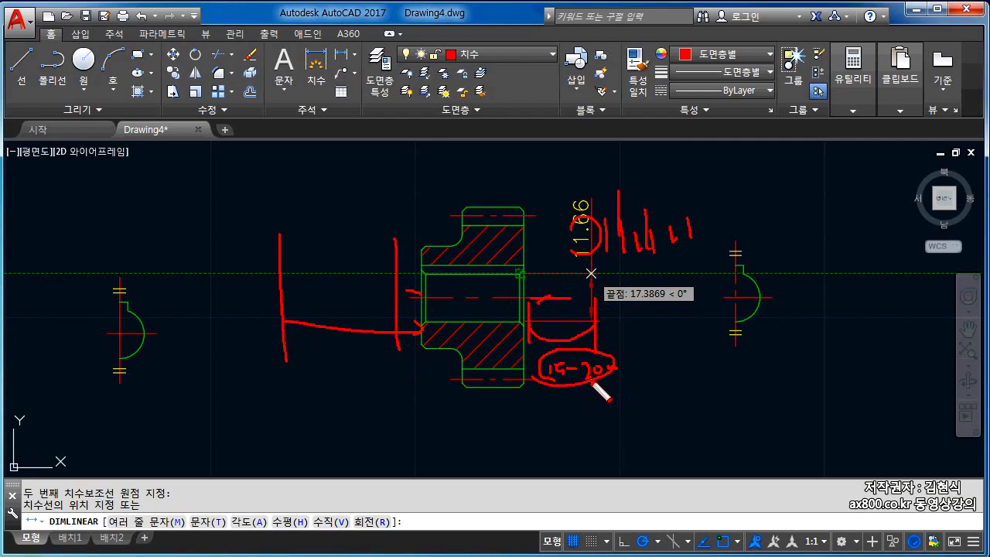
pyautogui.press('Escape')
pyautogui.press('Escape')
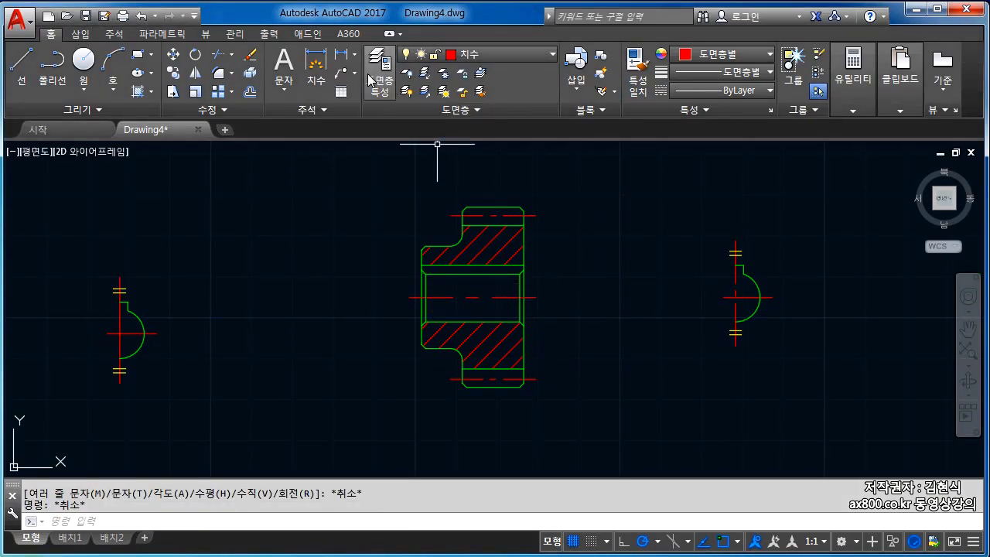
pyautogui.click(343, 56)
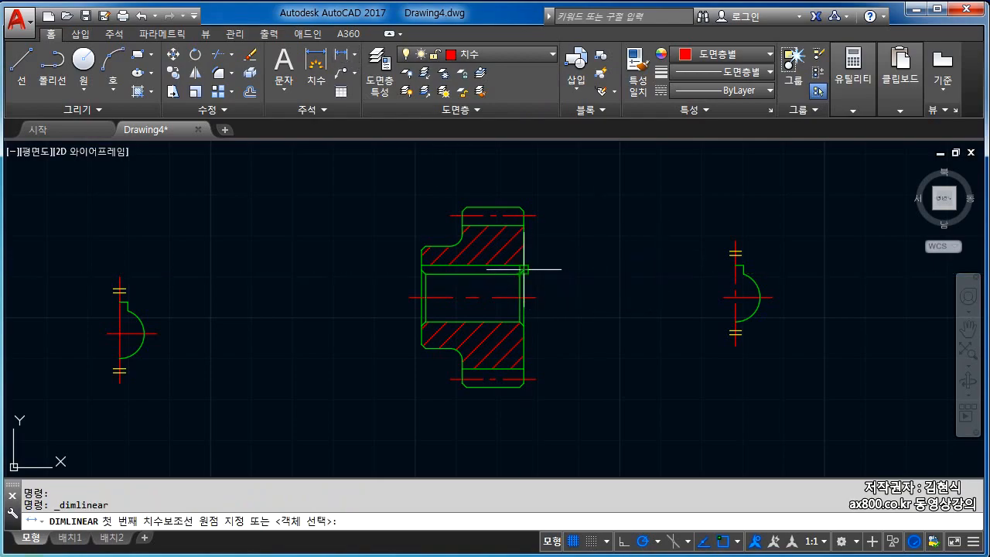
pyautogui.click(524, 325)
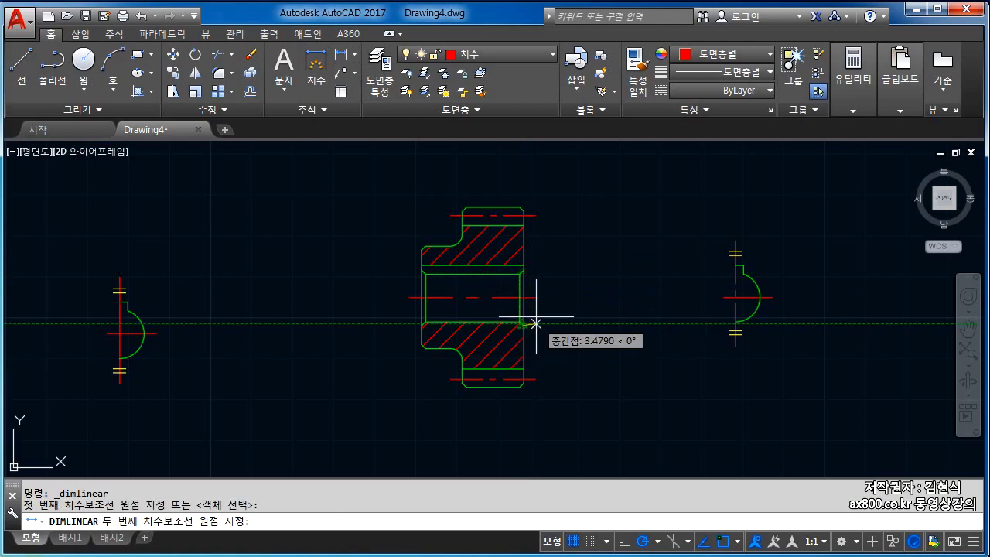
pyautogui.press('Escape')
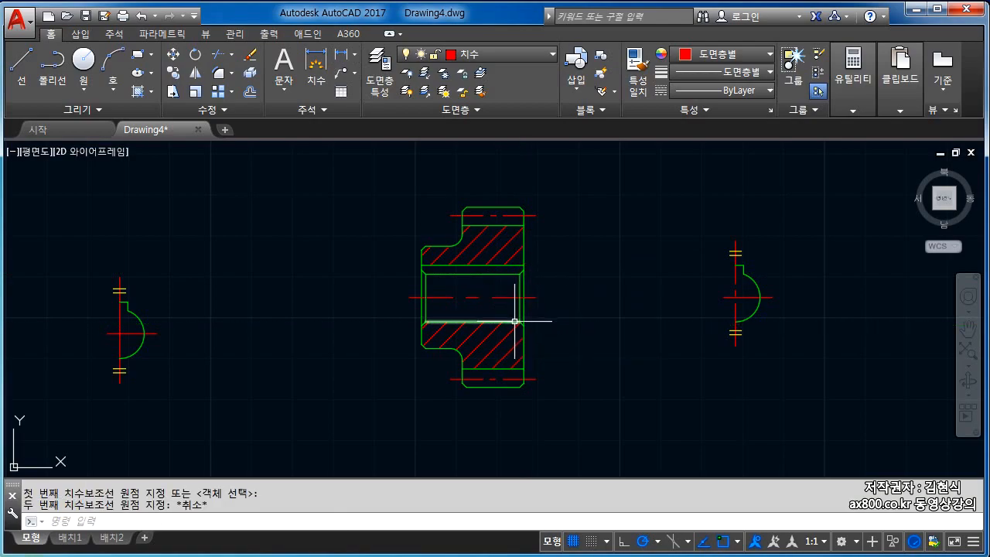
# Add a vertical linear dimension from the bore's lower edge to the gear's centerline, placed outside the gear's right face
pyautogui.press('Return')
pyautogui.click(522, 327)
pyautogui.click(520, 297)
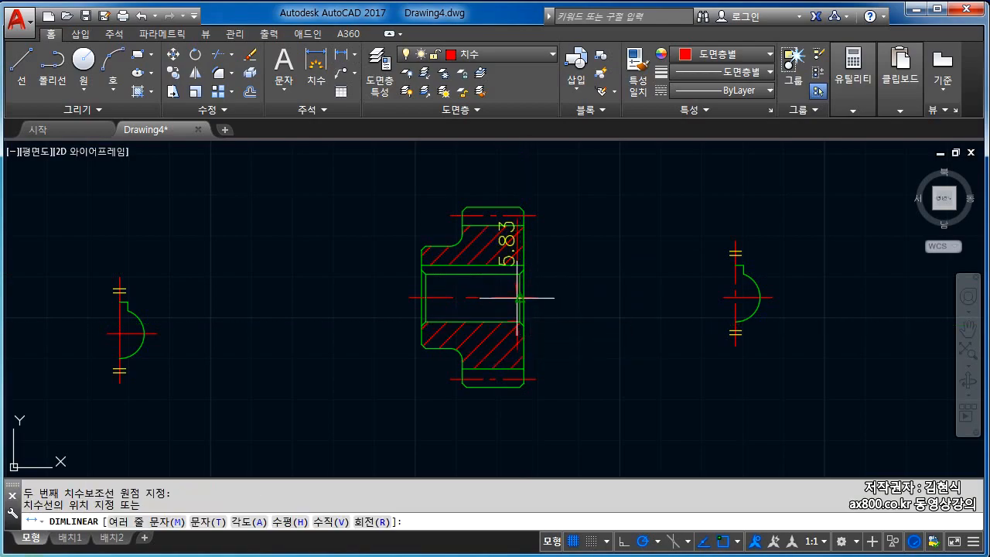
pyautogui.click(594, 297)
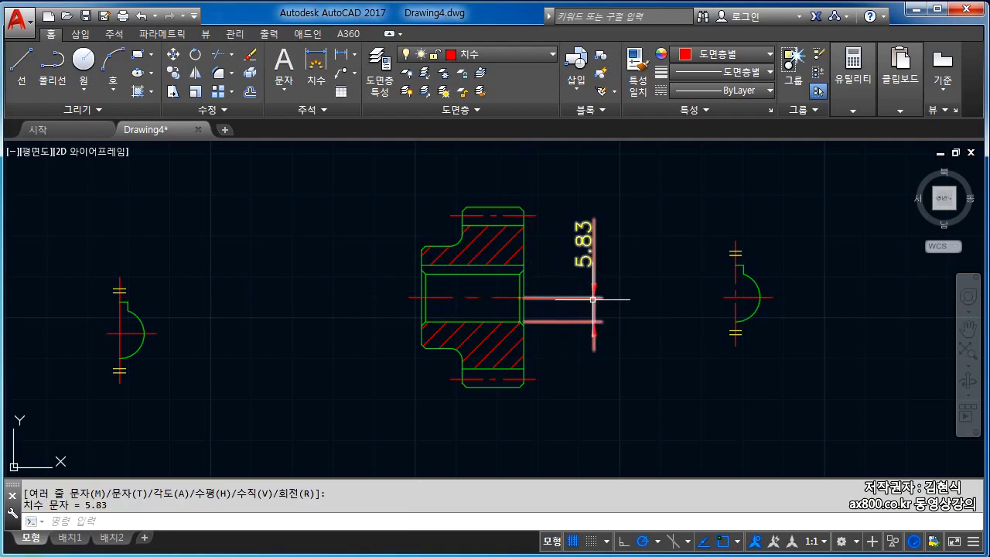
# Add a vertical linear dimension between the lower and upper pitch lines, placed outside the bore dimension
pyautogui.press('Return')
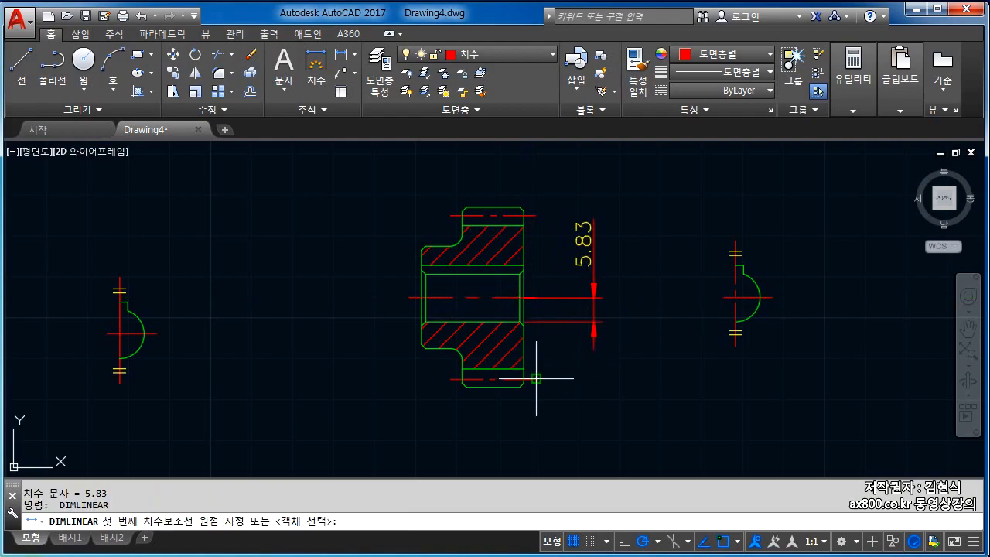
pyautogui.click(536, 379)
pyautogui.click(536, 215)
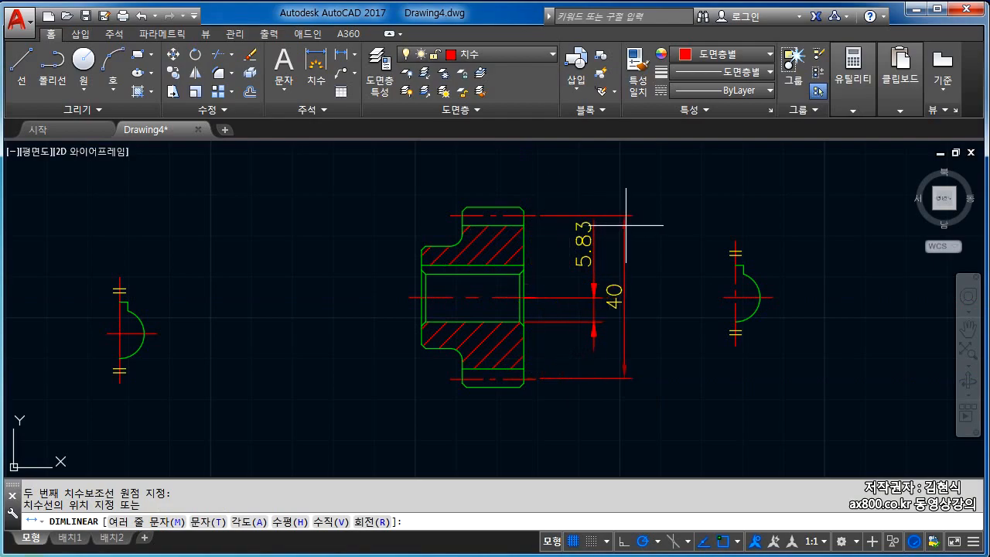
pyautogui.click(627, 225)
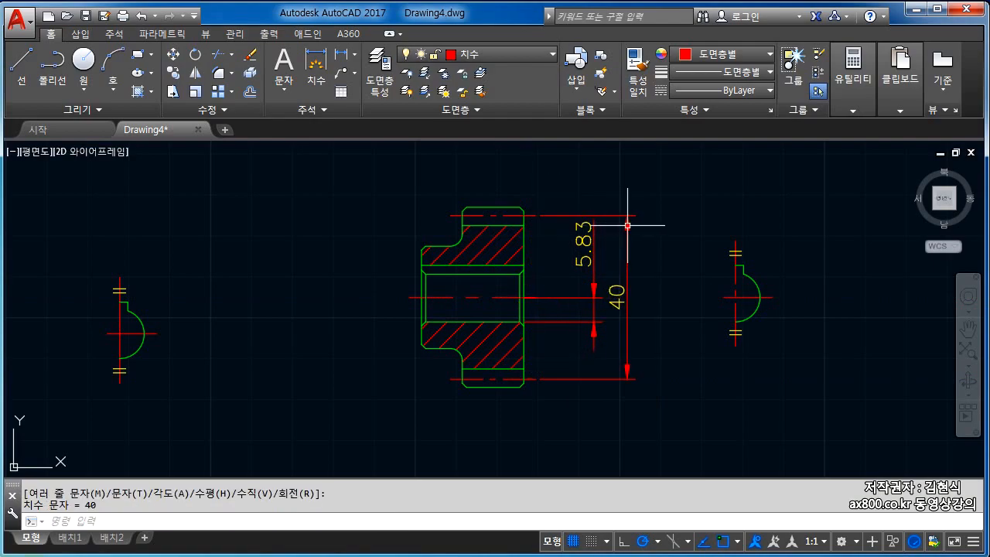
# Add a vertical linear dimension across the gear's outer diameter, placed outside the pitch diameter dimension
pyautogui.press('Return')
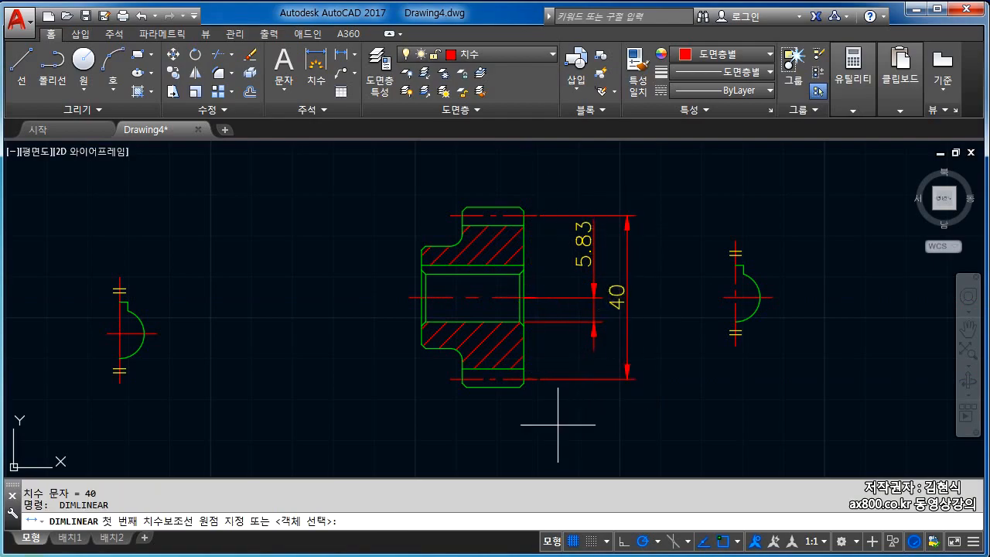
pyautogui.click(520, 386)
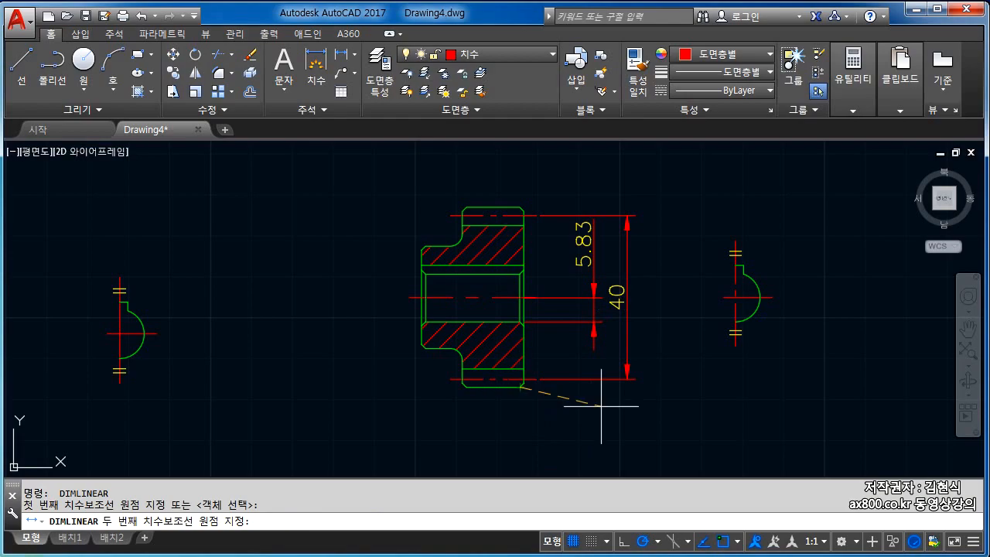
pyautogui.click(520, 208)
pyautogui.click(658, 221)
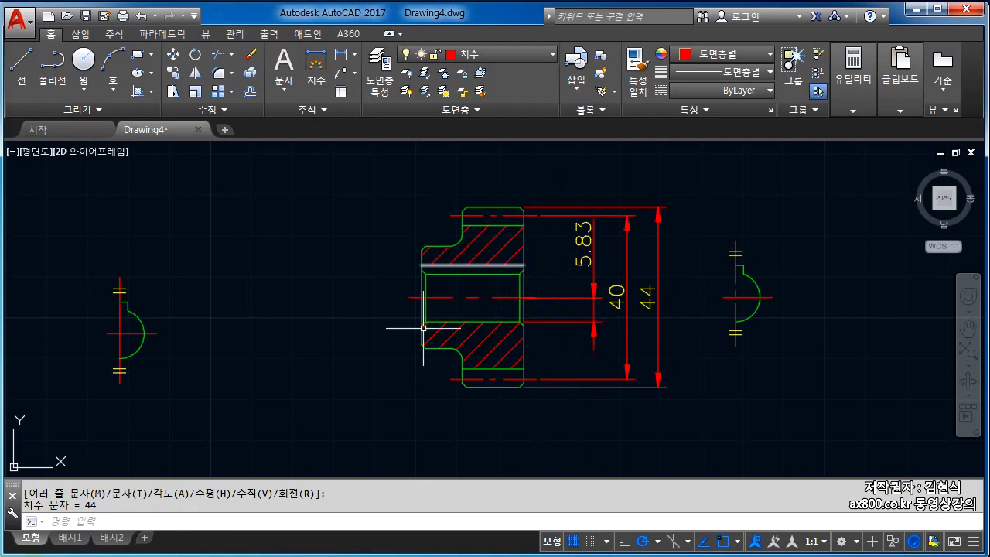
# Add a horizontal linear dimension from the hub's left face to the tooth section's left face, placed above the gear
pyautogui.press('Return')
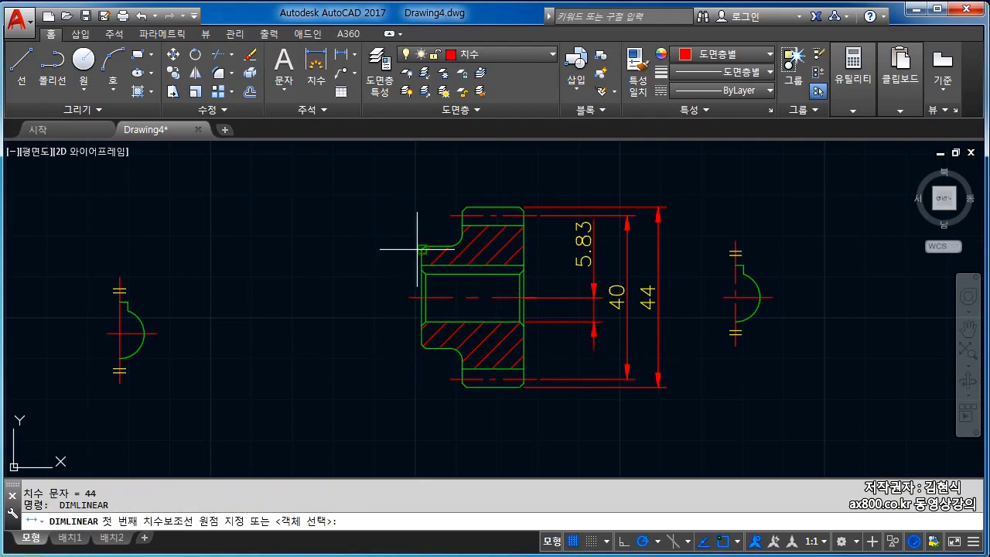
pyautogui.click(434, 229)
pyautogui.click(462, 208)
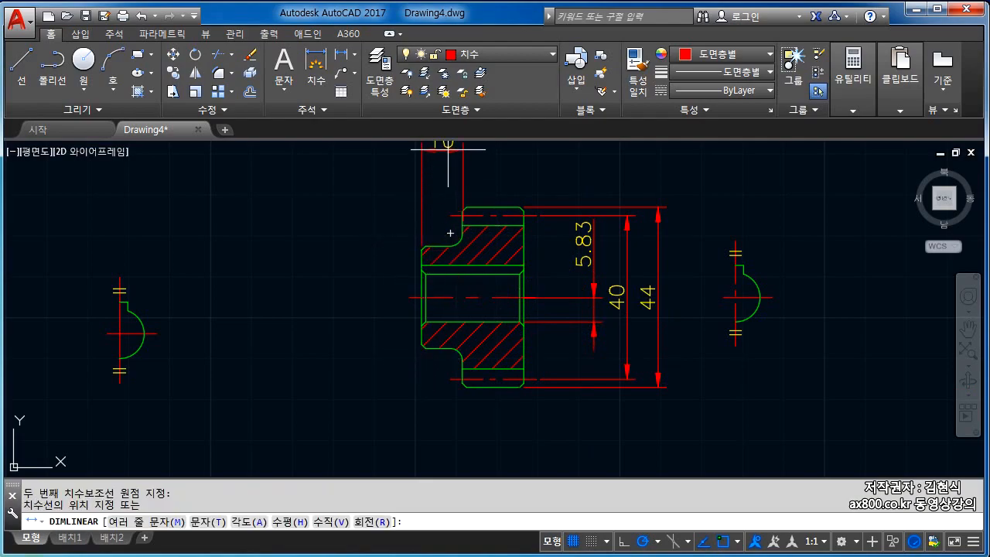
pyautogui.scroll(-2, 461, 281)
pyautogui.scroll(-2, 545, 282)
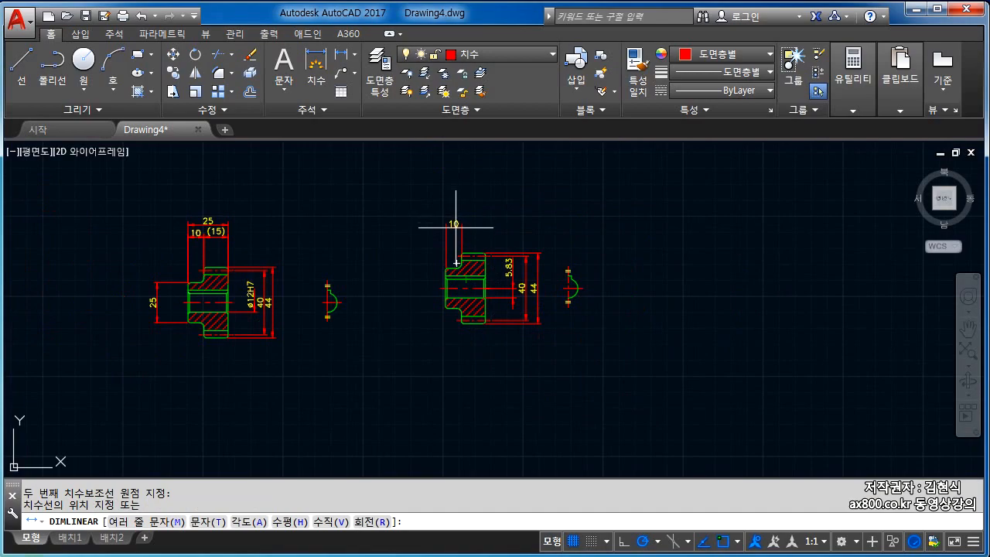
pyautogui.click(455, 221)
# Add a horizontal linear dimension across the toothed section's width, aligned with the hub length dimension above the gear
pyautogui.scroll(4, 456, 221)
pyautogui.press('Return')
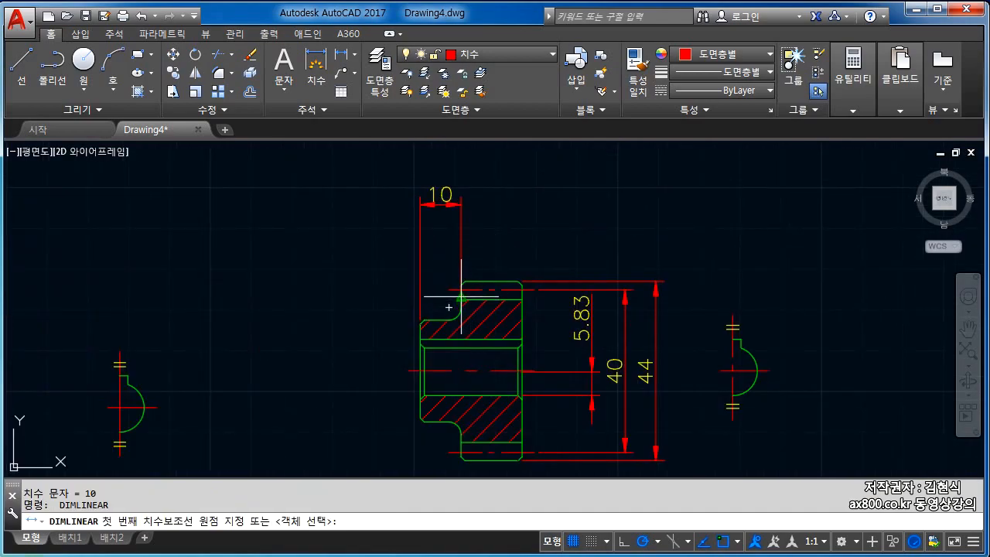
pyautogui.click(462, 286)
pyautogui.click(522, 283)
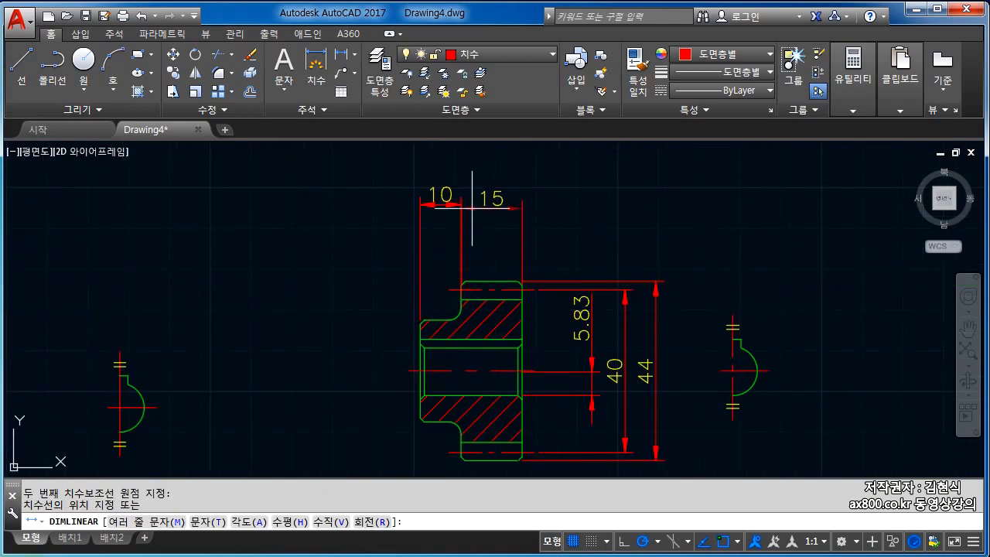
pyautogui.click(461, 202)
# Add a horizontal linear dimension across the gear's overall width, placed above the two partial width dimensions
pyautogui.press('Return')
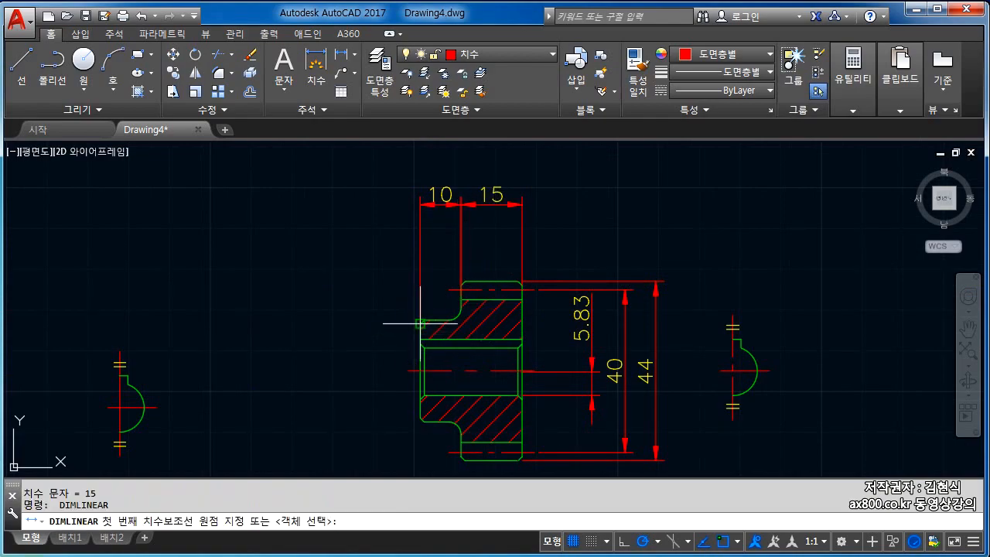
pyautogui.click(449, 307)
pyautogui.click(522, 320)
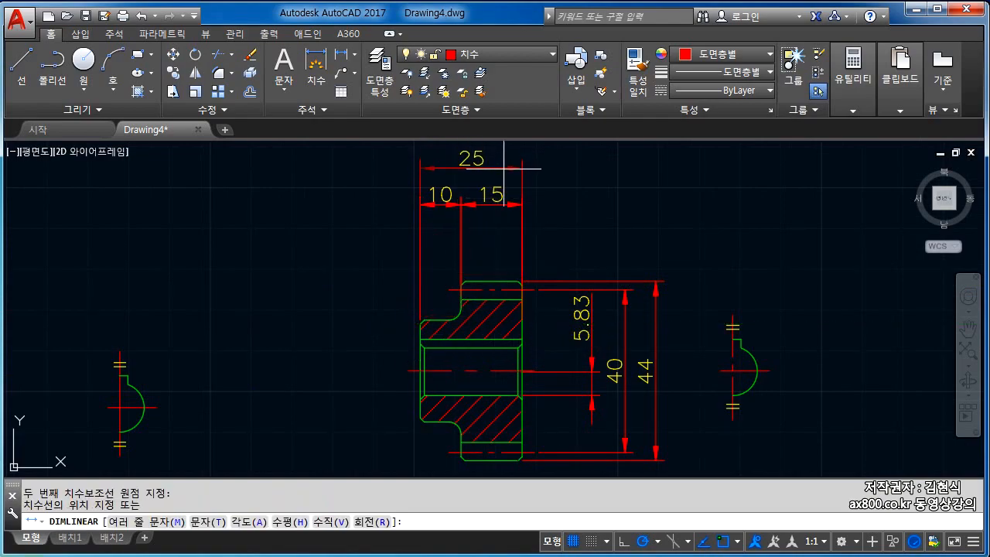
pyautogui.click(492, 169)
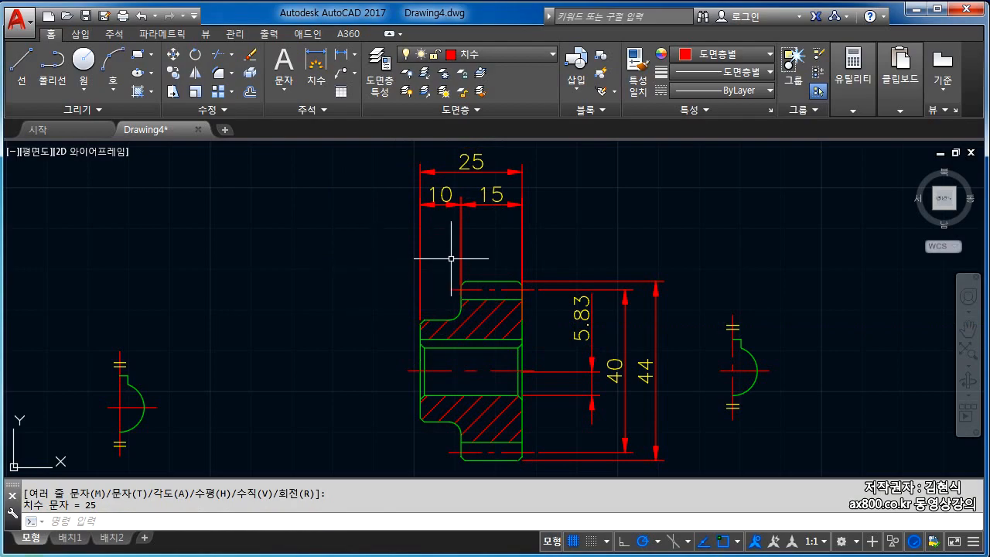
# Add a vertical linear dimension across the hub's outer diameter, placed outside the gear's left face
pyautogui.scroll(-2, 453, 254)
pyautogui.scroll(-2, 453, 253)
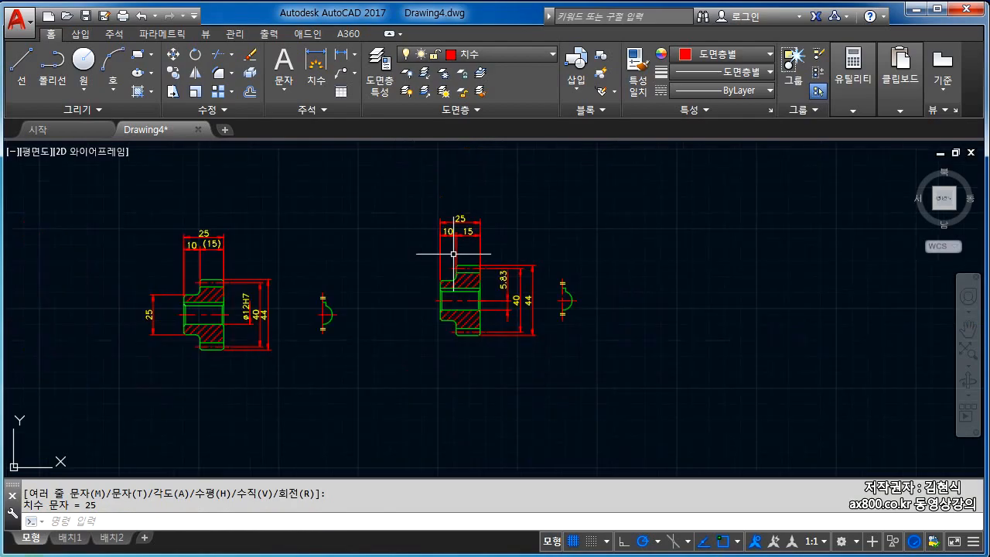
pyautogui.scroll(3, 453, 254)
pyautogui.press('Return')
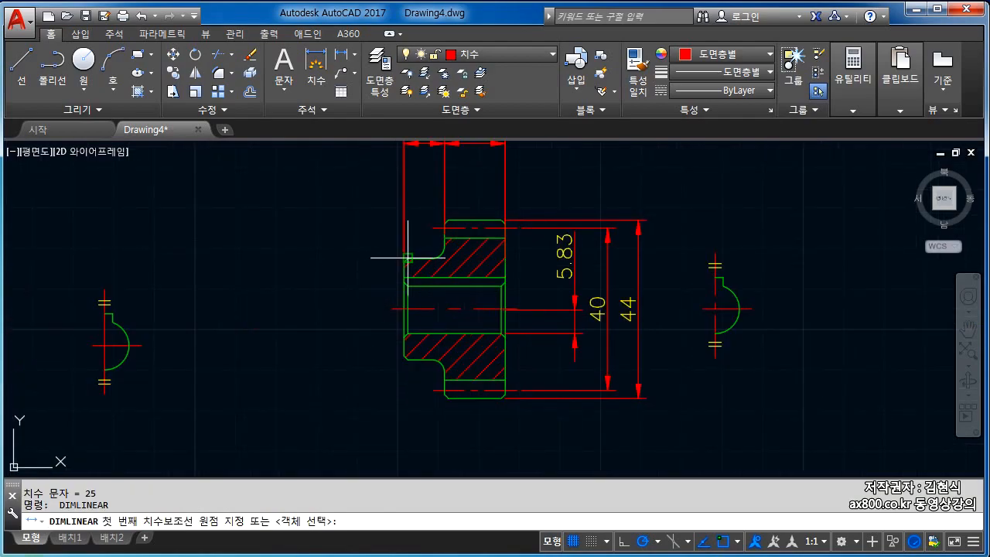
pyautogui.click(406, 261)
pyautogui.click(406, 358)
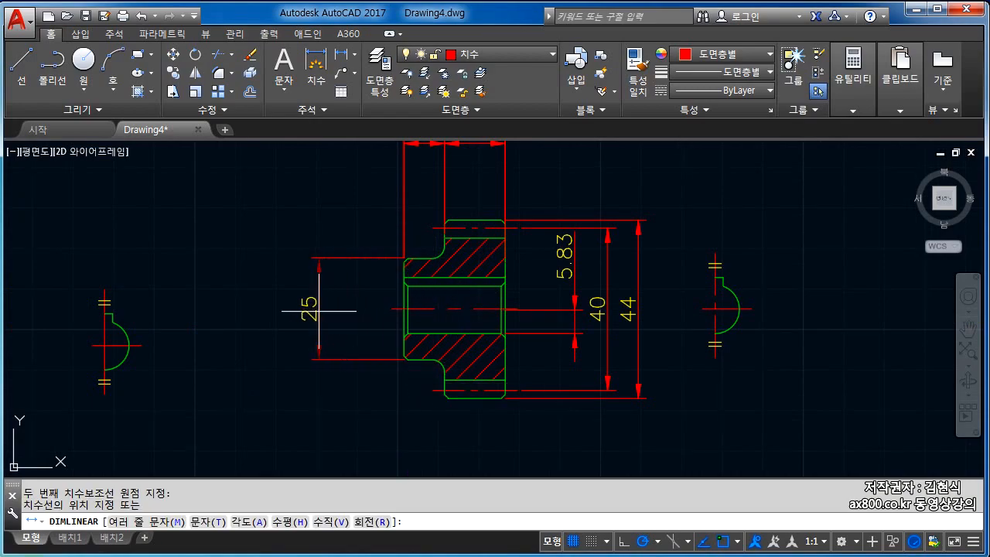
pyautogui.click(321, 311)
pyautogui.press('Escape')
# Enclose the toothed section's width dimension text in parentheses so that it reads (15)
pyautogui.scroll(-2, 539, 303)
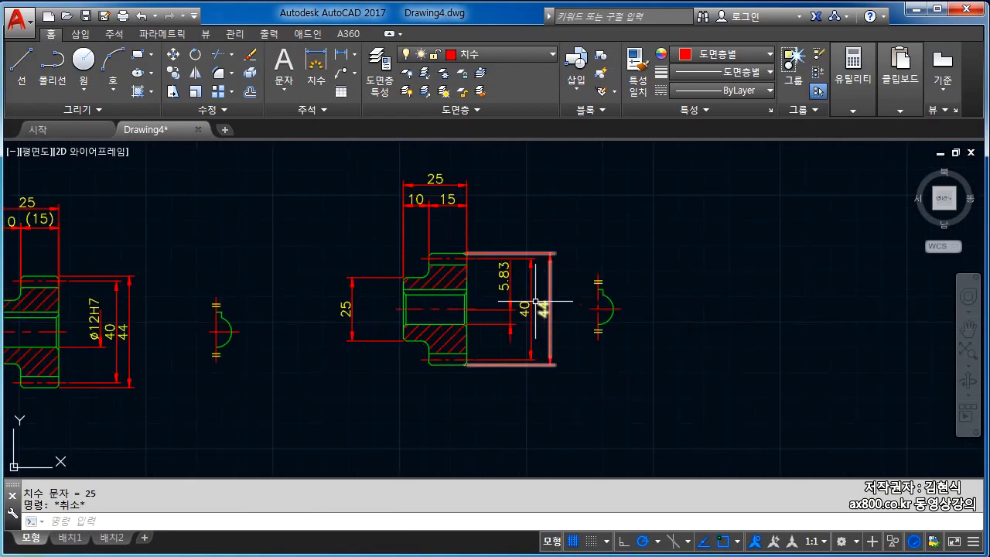
pyautogui.scroll(2, 534, 302)
pyautogui.scroll(-2, 471, 302)
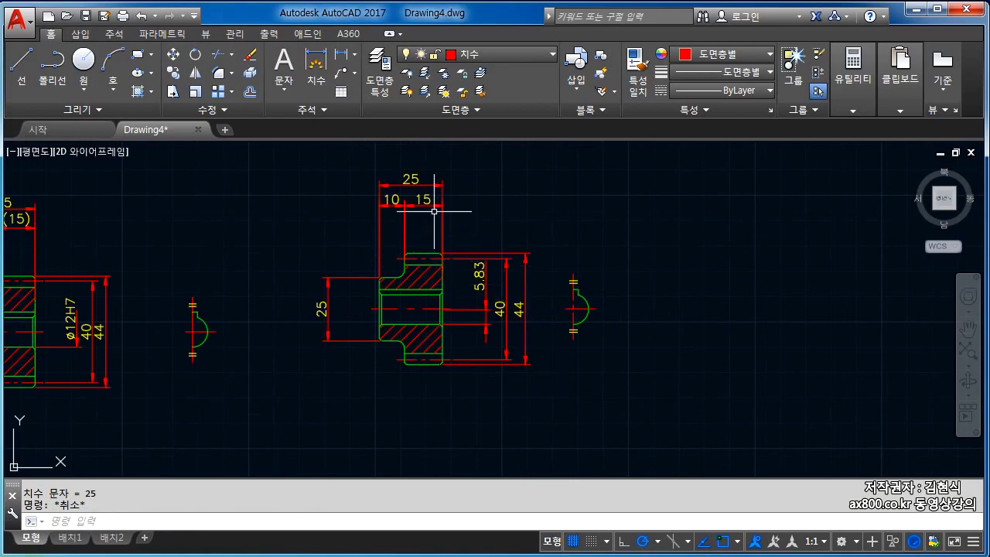
pyautogui.moveTo(446, 223)
pyautogui.mouseDown(button='middle')
pyautogui.moveTo(622, 253)
pyautogui.moveTo(638, 233)
pyautogui.mouseUp(button='middle')
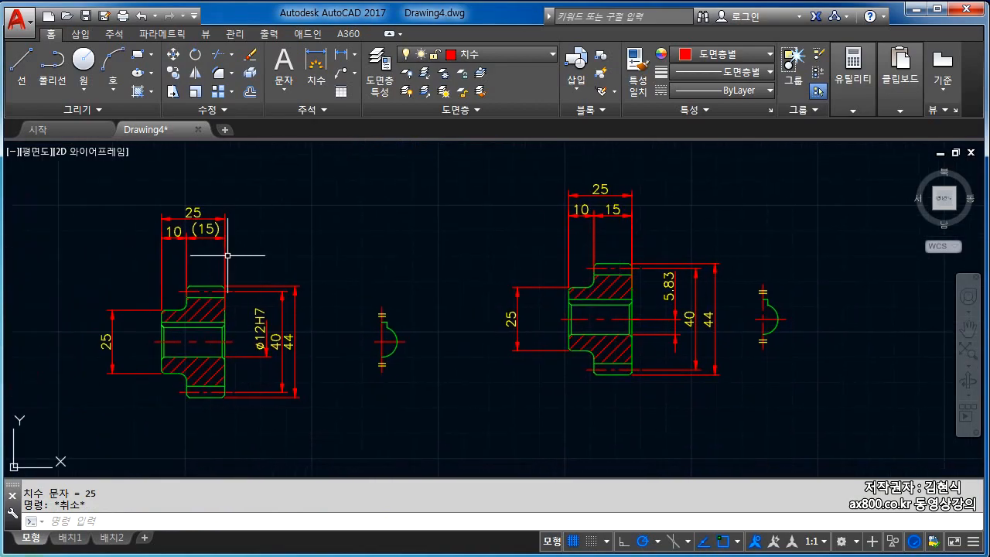
pyautogui.doubleClick(607, 210)
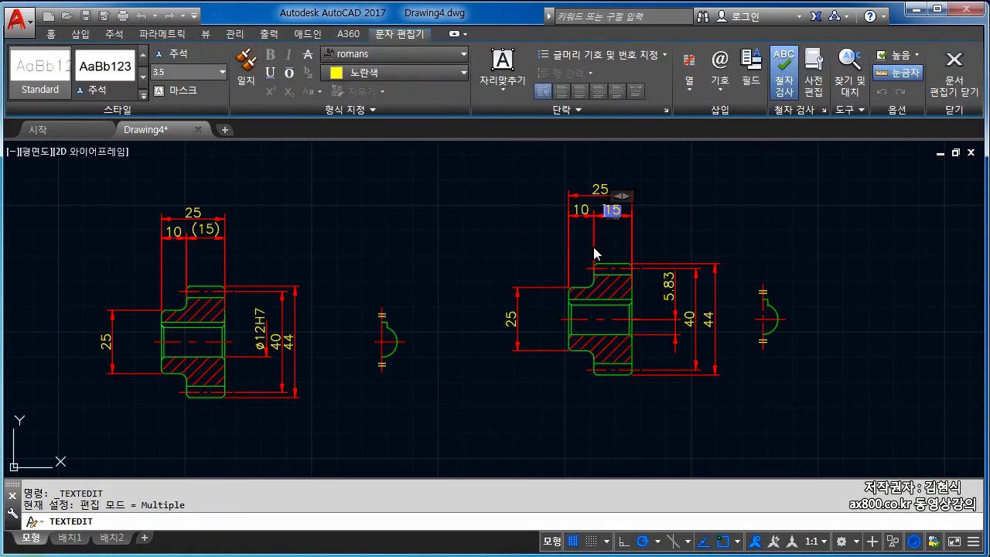
pyautogui.write('(15')
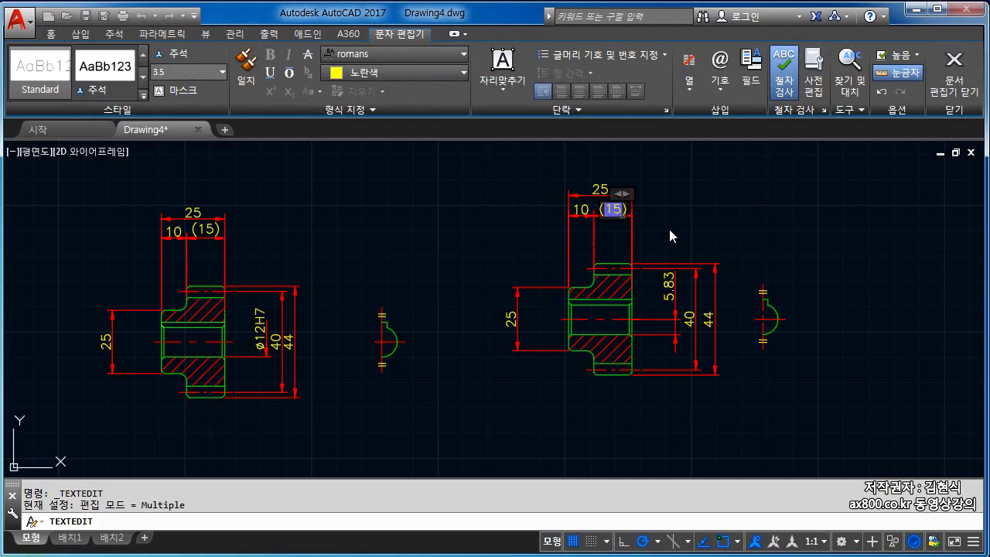
pyautogui.click(672, 228)
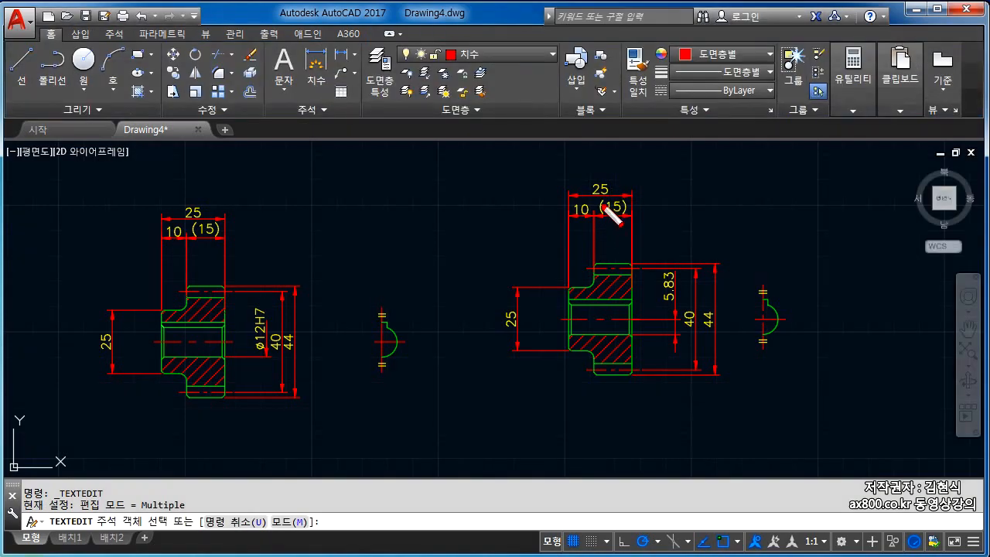
pyautogui.moveTo(619, 221)
pyautogui.mouseDown()
pyautogui.moveTo(618, 198)
pyautogui.moveTo(602, 212)
pyautogui.mouseUp()
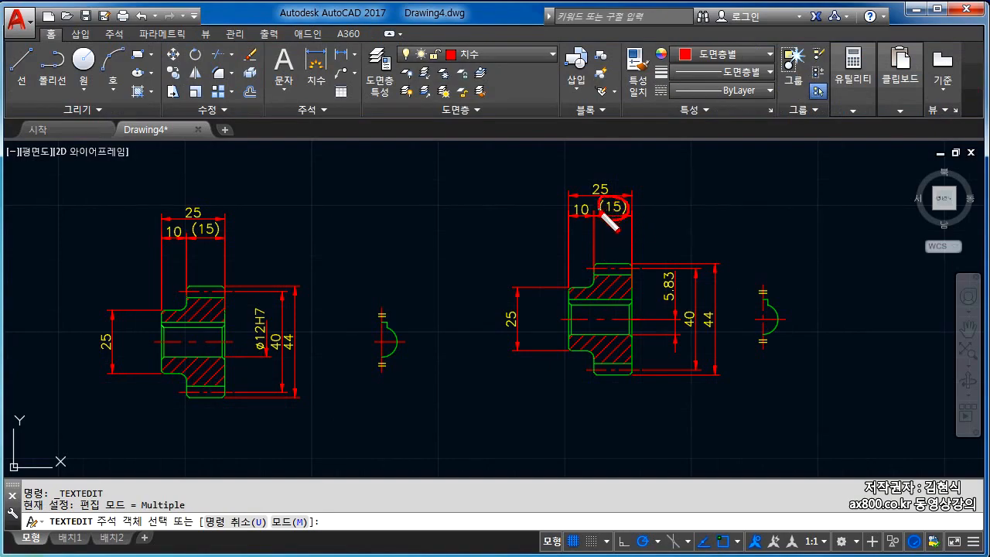
pyautogui.moveTo(662, 238); pyautogui.dragTo(639, 239)
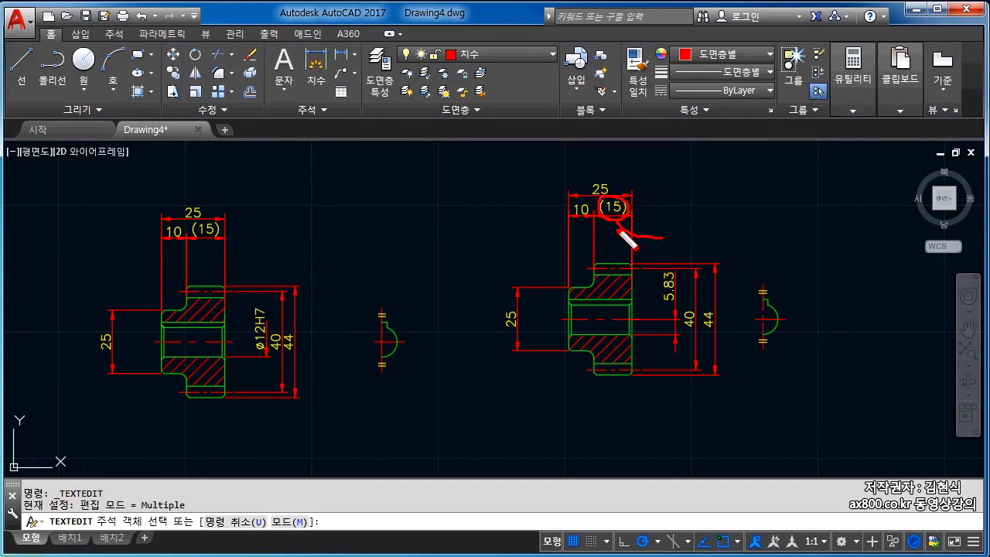
pyautogui.moveTo(611, 180)
pyautogui.mouseDown()
pyautogui.moveTo(587, 191)
pyautogui.moveTo(609, 198)
pyautogui.moveTo(591, 195)
pyautogui.moveTo(586, 220)
pyautogui.moveTo(619, 250)
pyautogui.mouseUp()
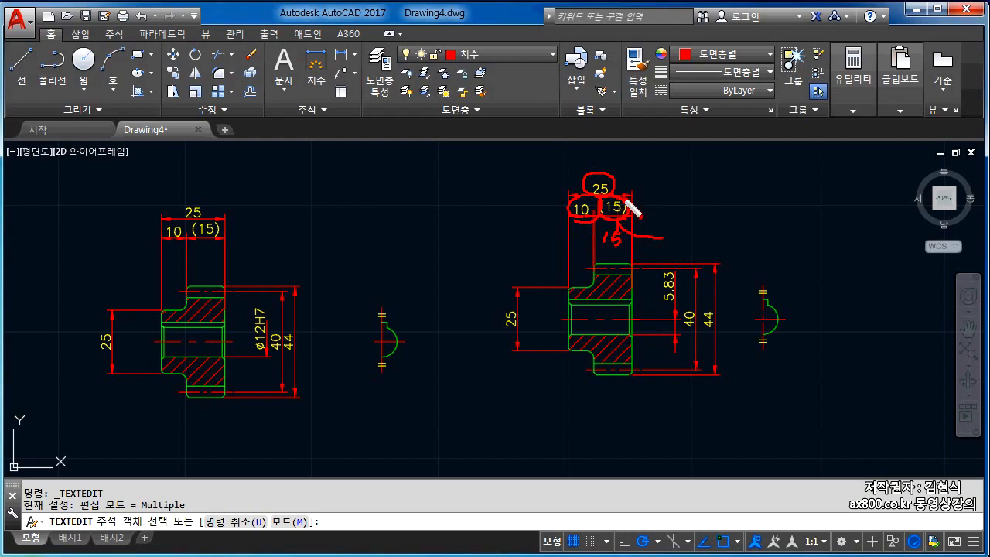
pyautogui.moveTo(608, 201); pyautogui.dragTo(622, 218)
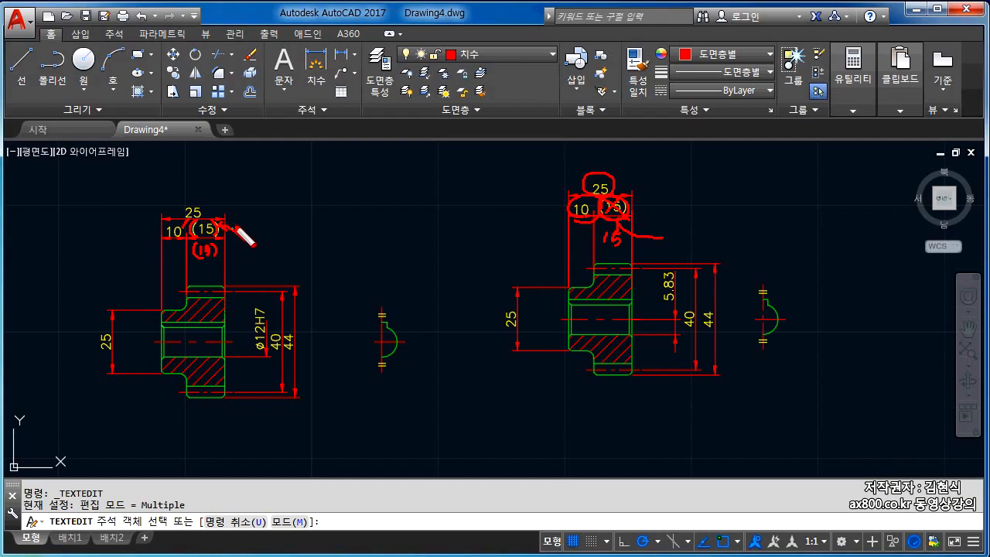
pyautogui.moveTo(408, 223)
pyautogui.mouseDown()
pyautogui.moveTo(414, 242)
pyautogui.moveTo(437, 238)
pyautogui.moveTo(456, 212)
pyautogui.moveTo(425, 246)
pyautogui.mouseUp()
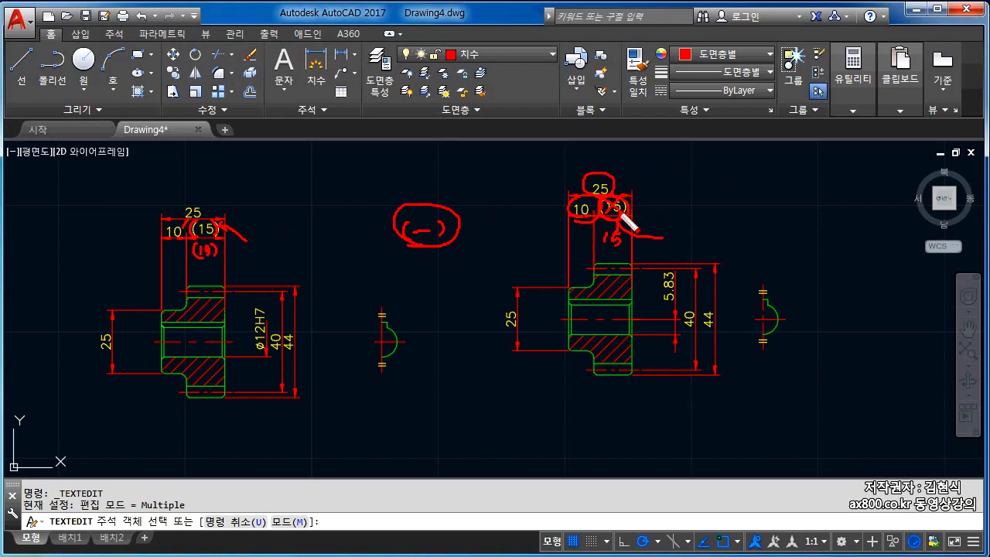
pyautogui.moveTo(557, 166)
pyautogui.mouseDown()
pyautogui.moveTo(553, 249)
pyautogui.moveTo(667, 228)
pyautogui.moveTo(558, 165)
pyautogui.mouseUp()
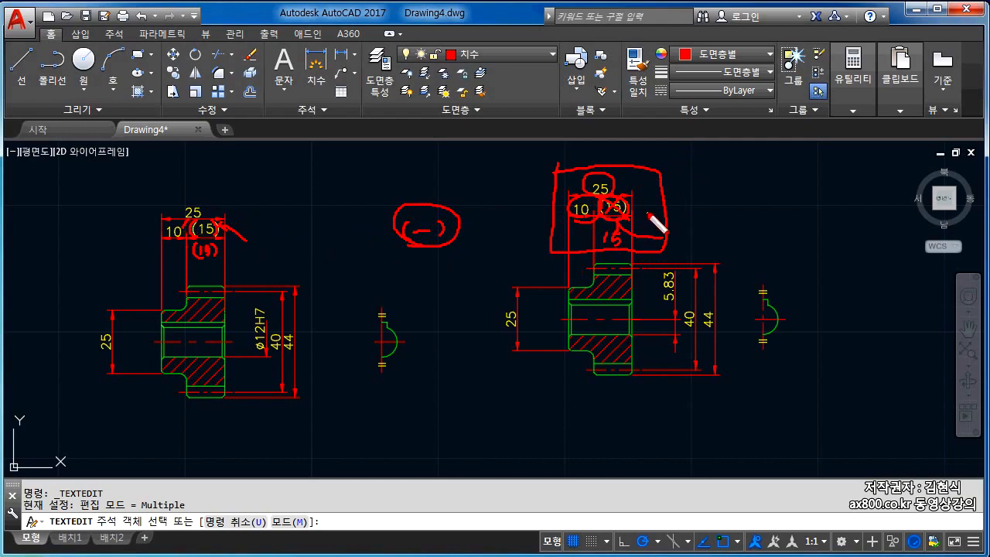
pyautogui.press('Escape')
pyautogui.press('Escape')
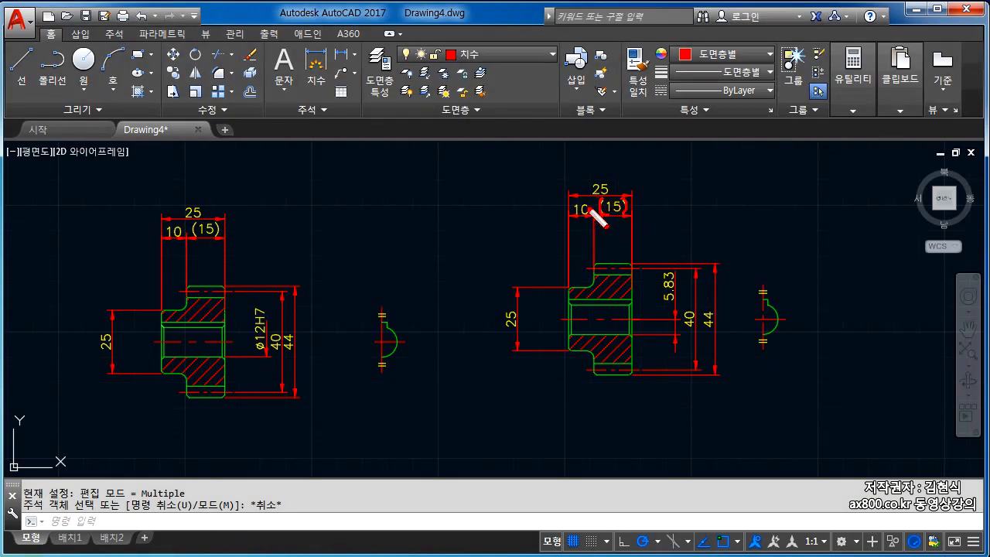
pyautogui.moveTo(628, 195)
pyautogui.mouseDown()
pyautogui.moveTo(595, 226)
pyautogui.moveTo(630, 223)
pyautogui.mouseUp()
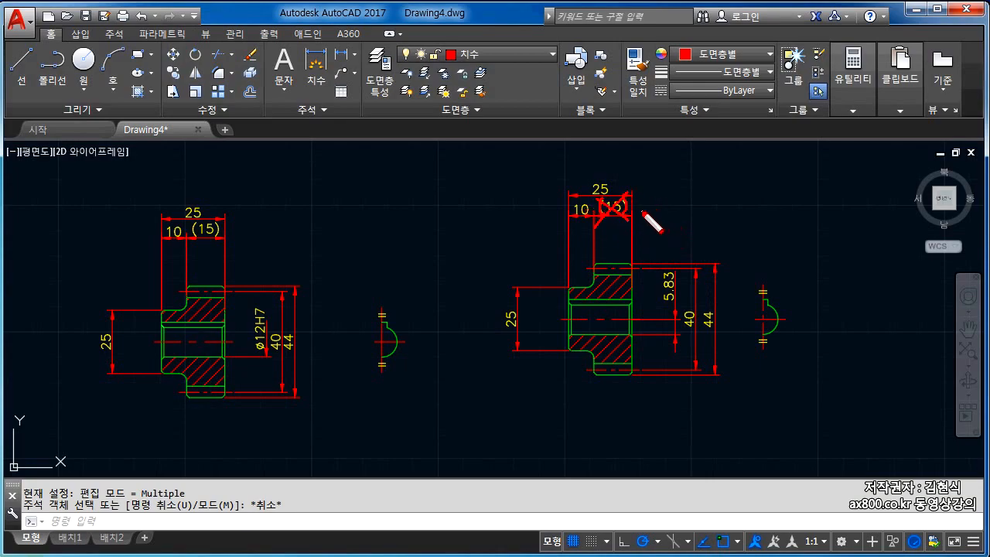
pyautogui.press('Escape')
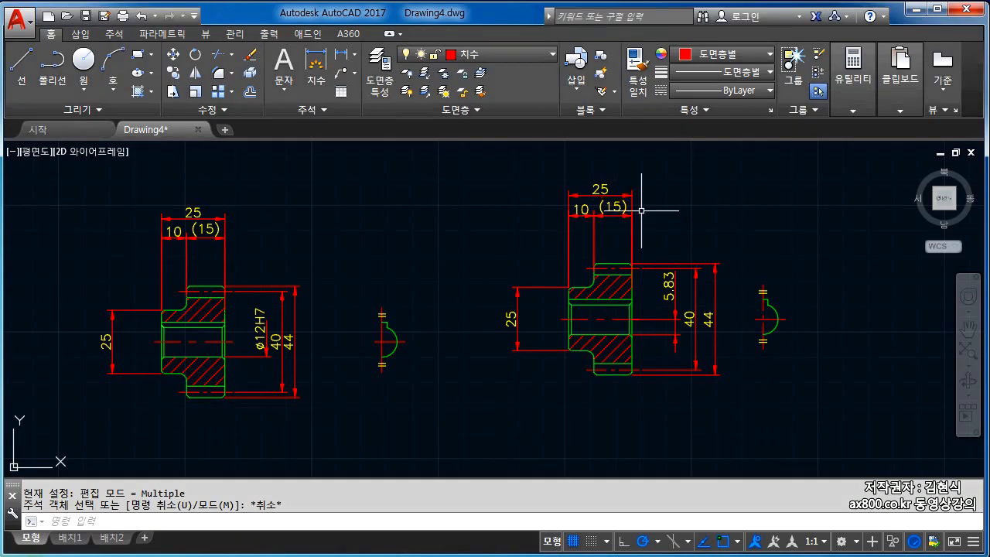
# Add a second vertical linear dimension across the hub's outer diameter, placed outside the existing hub dimension
pyautogui.click(331, 62)
pyautogui.click(572, 288)
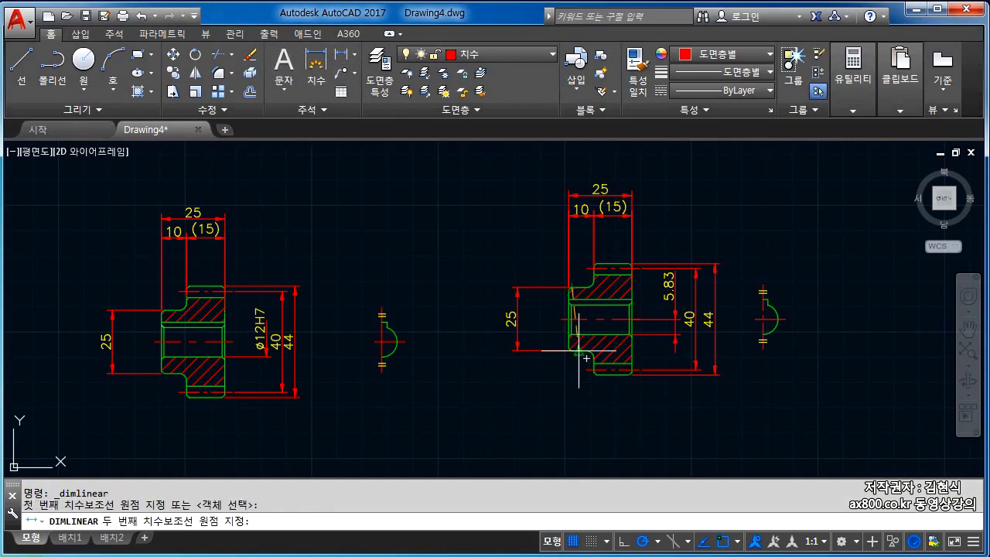
pyautogui.click(573, 349)
pyautogui.click(497, 324)
pyautogui.press('Escape')
# Delete the duplicate outer dimension of the hub diameter
pyautogui.click(495, 389)
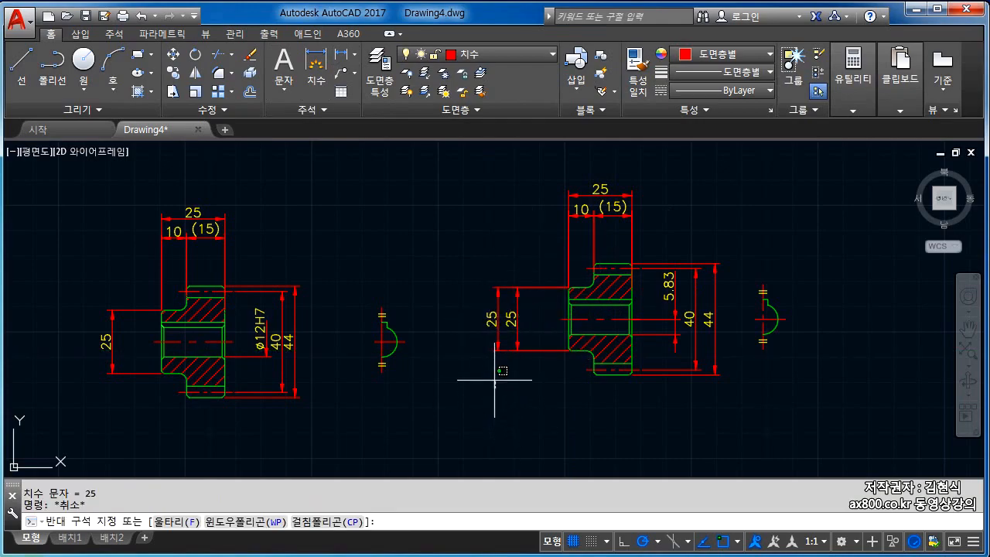
pyautogui.click(495, 339)
pyautogui.press('Delete')
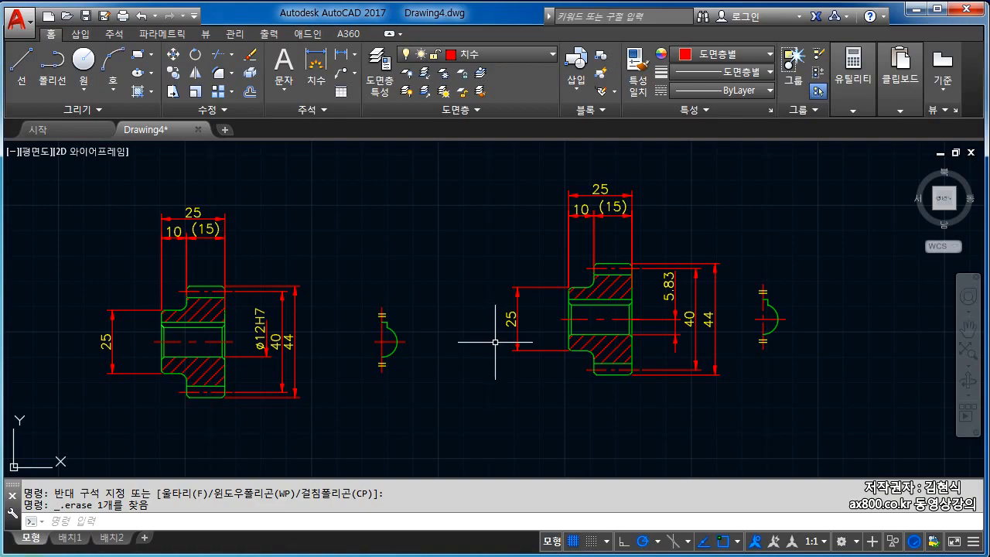
pyautogui.press('Escape')
pyautogui.scroll(4, 692, 328)
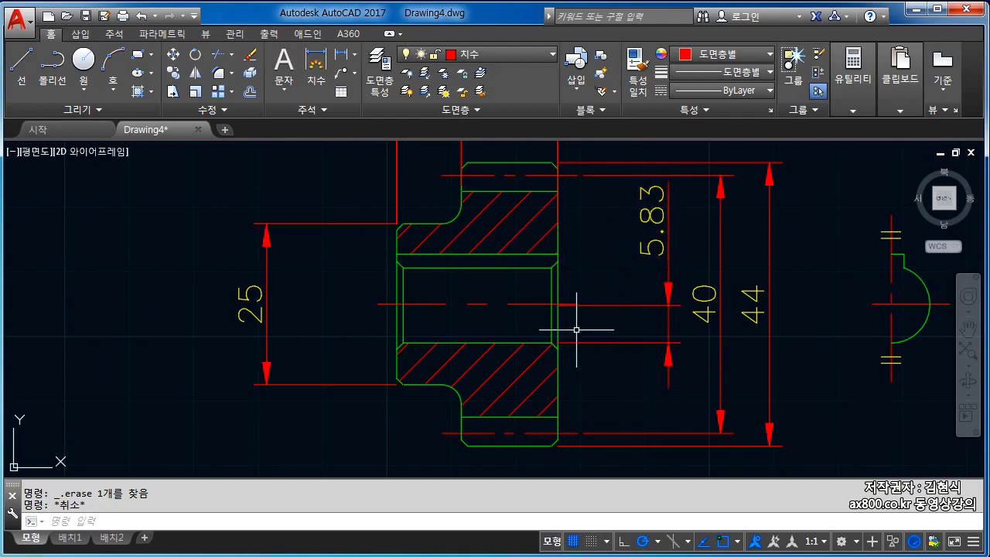
pyautogui.hotkey('ctrl', '2')
pyautogui.moveTo(556, 256); pyautogui.dragTo(604, 256)
pyautogui.moveTo(554, 344); pyautogui.dragTo(608, 337)
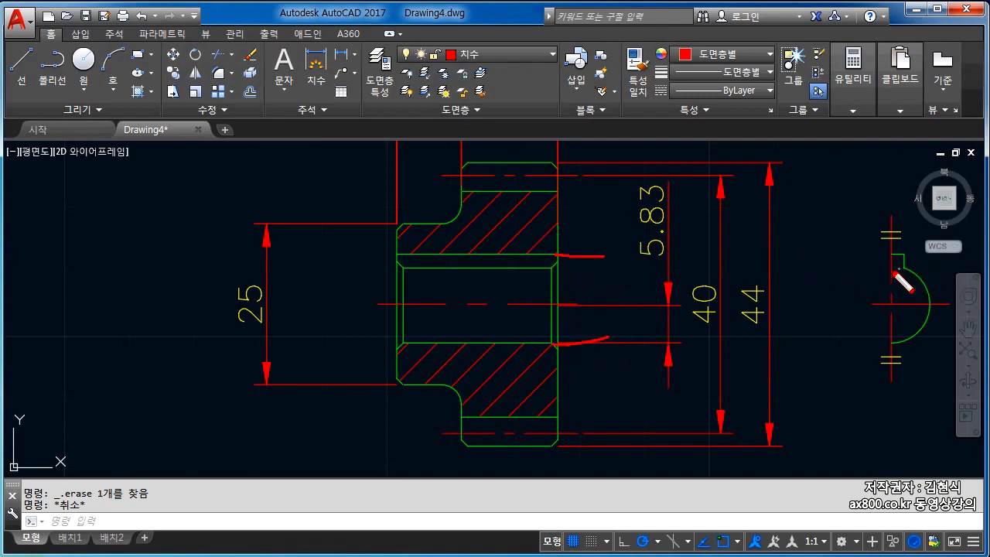
pyautogui.moveTo(404, 270); pyautogui.dragTo(481, 265)
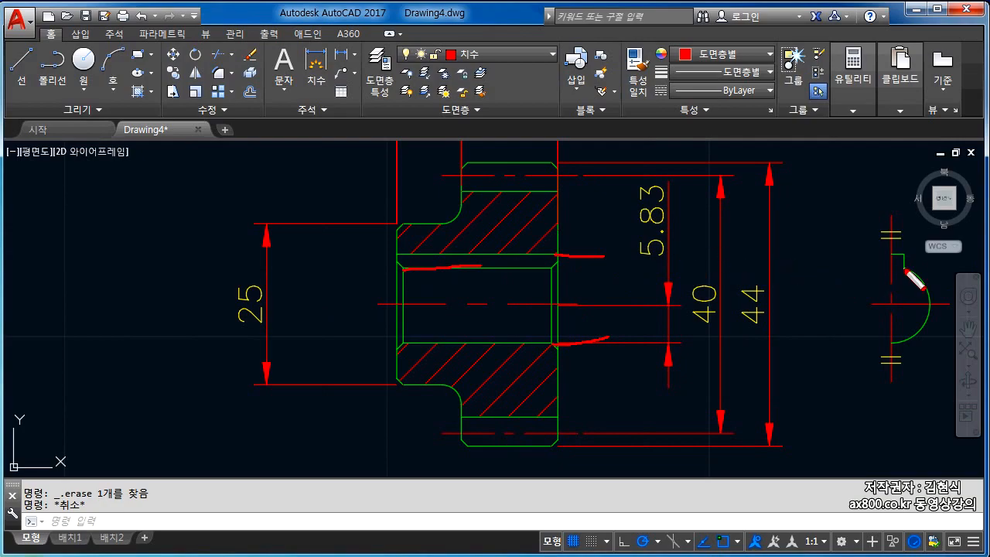
pyautogui.moveTo(904, 267); pyautogui.dragTo(868, 269)
pyautogui.moveTo(556, 270); pyautogui.dragTo(634, 268)
pyautogui.moveTo(904, 267)
pyautogui.mouseDown()
pyautogui.moveTo(912, 323)
pyautogui.moveTo(902, 271)
pyautogui.moveTo(907, 276)
pyautogui.mouseUp()
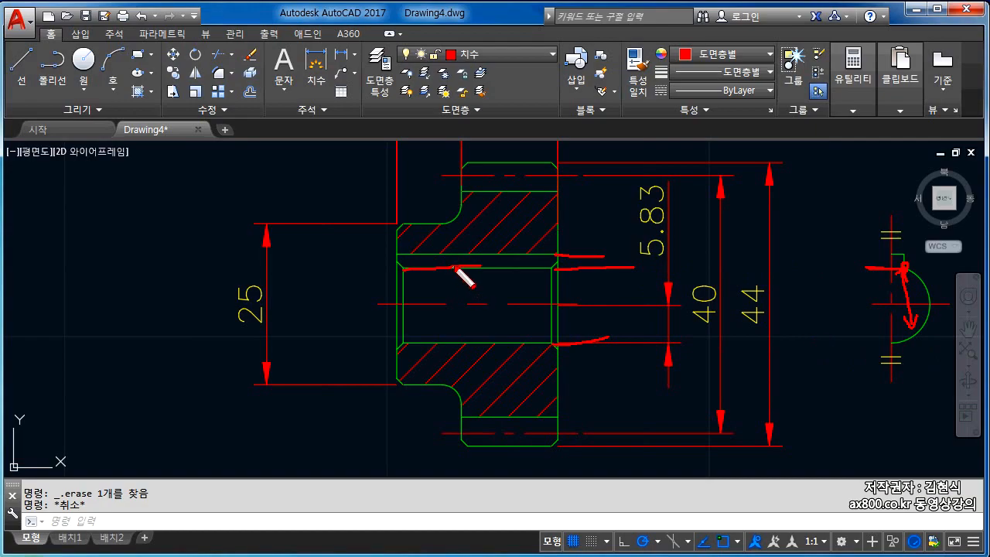
pyautogui.moveTo(464, 212)
pyautogui.mouseDown()
pyautogui.moveTo(586, 219)
pyautogui.moveTo(576, 209)
pyautogui.mouseUp()
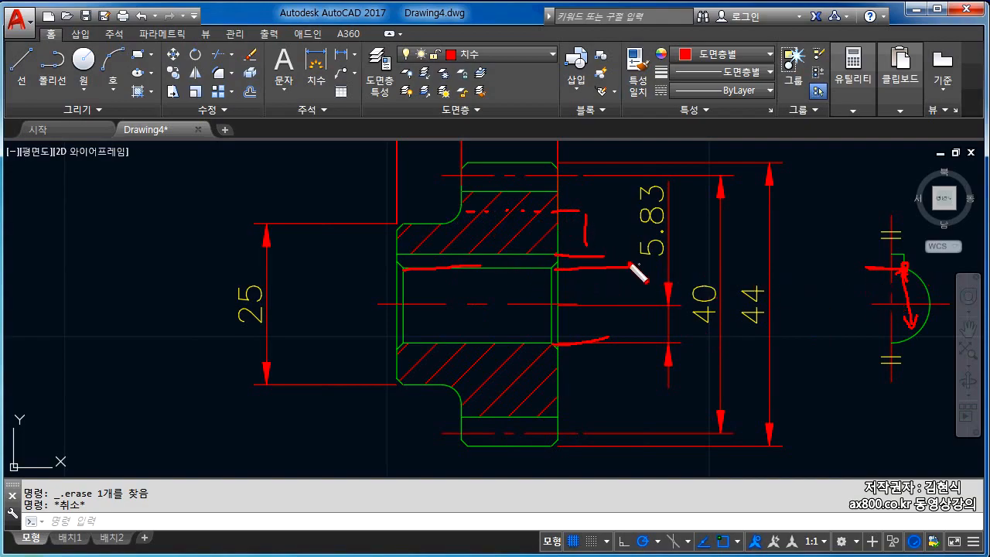
pyautogui.moveTo(555, 343); pyautogui.dragTo(607, 346)
pyautogui.moveTo(526, 344)
pyautogui.mouseDown()
pyautogui.moveTo(479, 286)
pyautogui.moveTo(510, 340)
pyautogui.mouseUp()
pyautogui.moveTo(566, 177); pyautogui.dragTo(619, 174)
pyautogui.moveTo(565, 434); pyautogui.dragTo(618, 433)
pyautogui.moveTo(706, 327)
pyautogui.mouseDown()
pyautogui.moveTo(721, 339)
pyautogui.moveTo(700, 264)
pyautogui.moveTo(694, 327)
pyautogui.mouseUp()
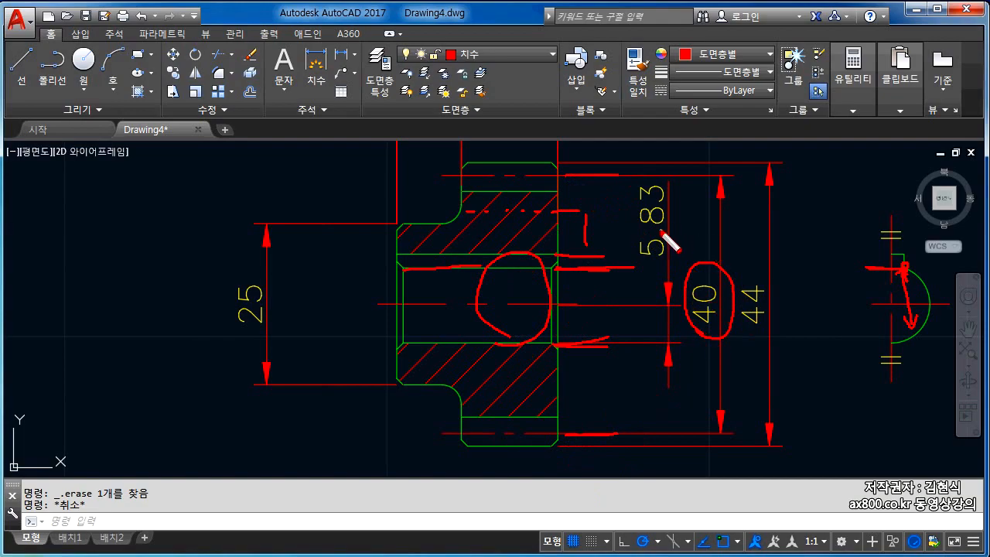
pyautogui.moveTo(654, 294); pyautogui.dragTo(692, 323)
pyautogui.hotkey('ctrl', 'z')
pyautogui.press('Escape')
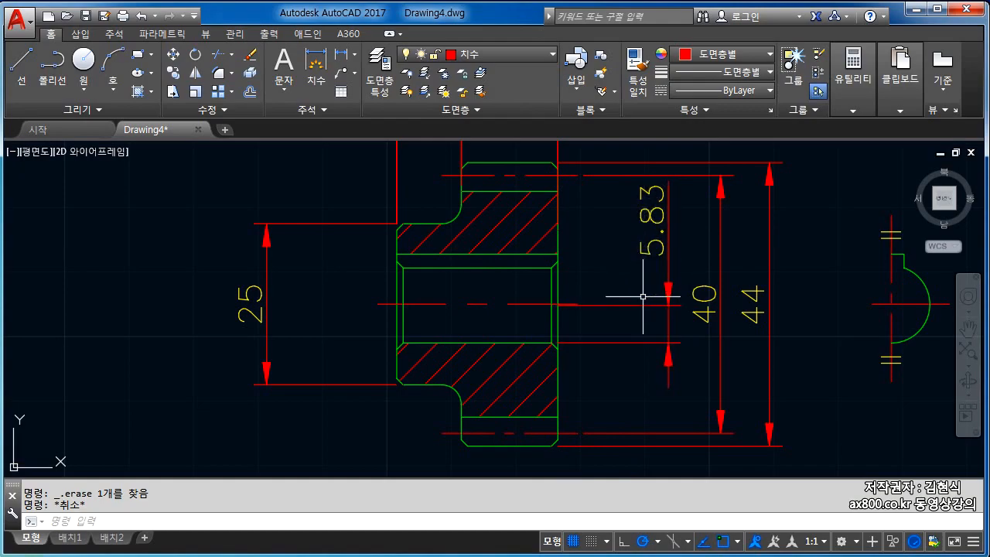
# Explode the 5.83 dimension beside the gear's bore into separate objects
pyautogui.click(645, 252)
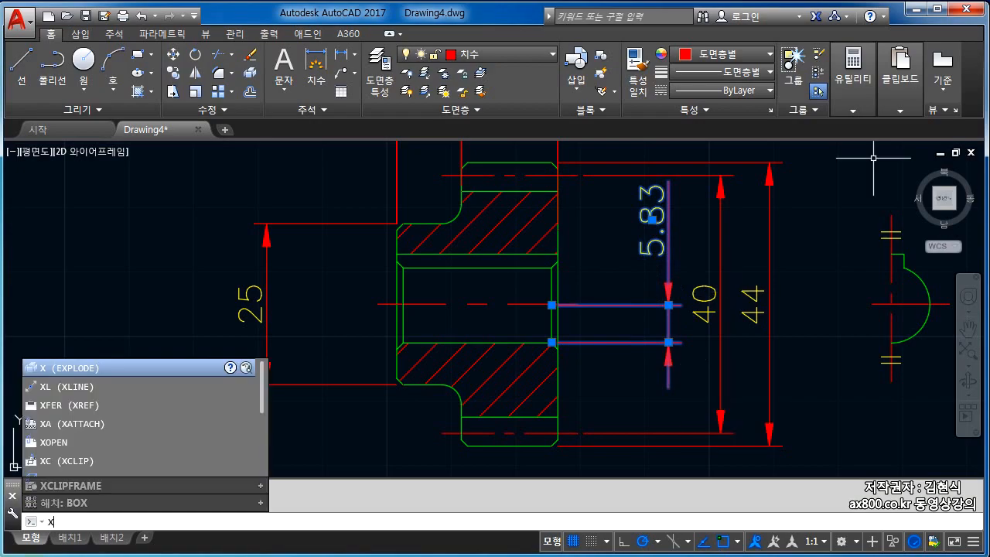
pyautogui.press('Return')
pyautogui.press('Escape')
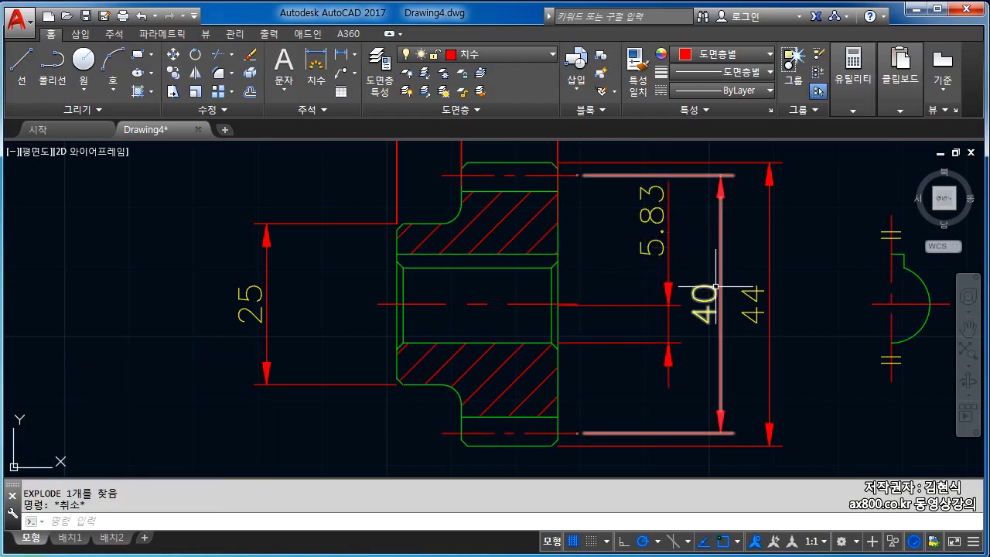
# Erase the exploded 5.83 dimension's extension line at the bore axis and its lower arrowhead with the attached line
pyautogui.click(654, 305)
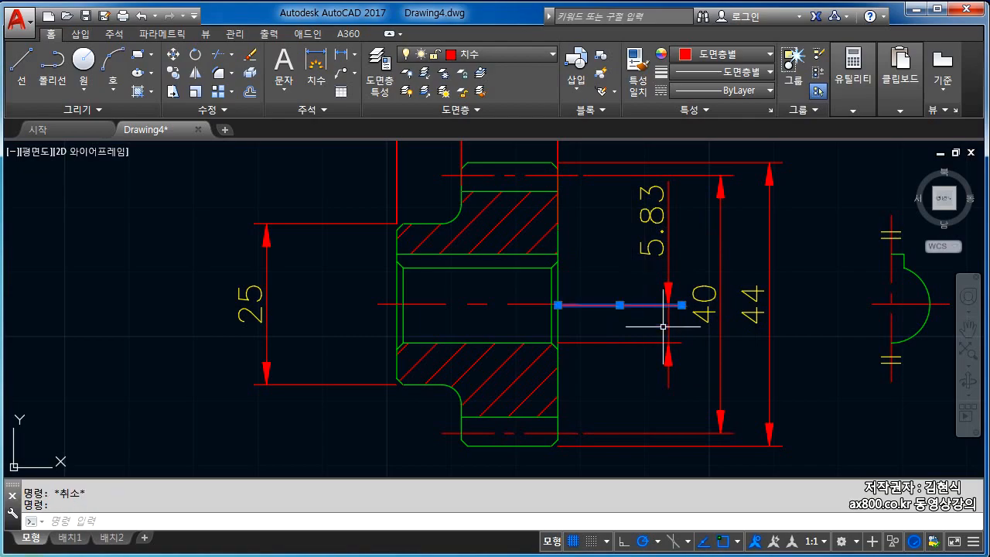
pyautogui.press('Delete')
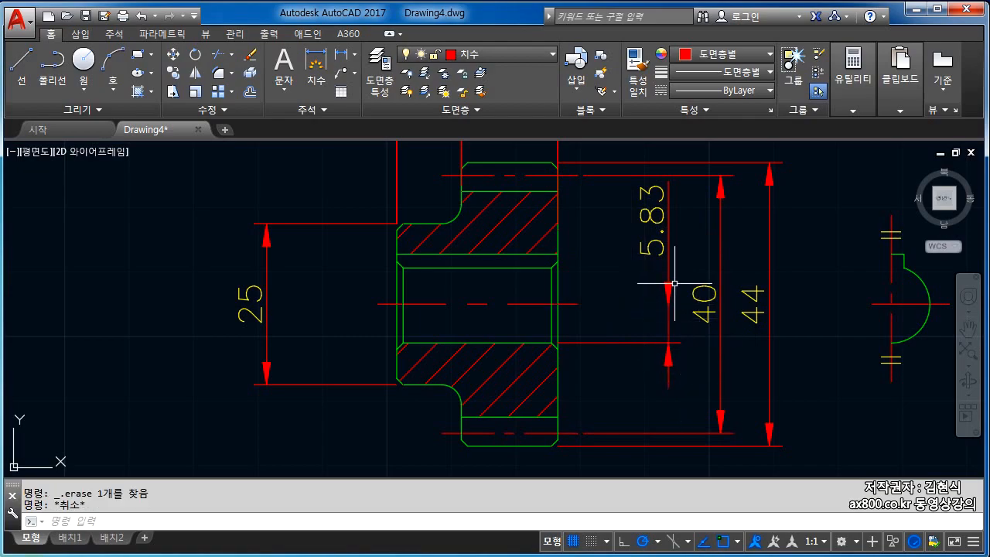
pyautogui.click(649, 335)
pyautogui.click(671, 390)
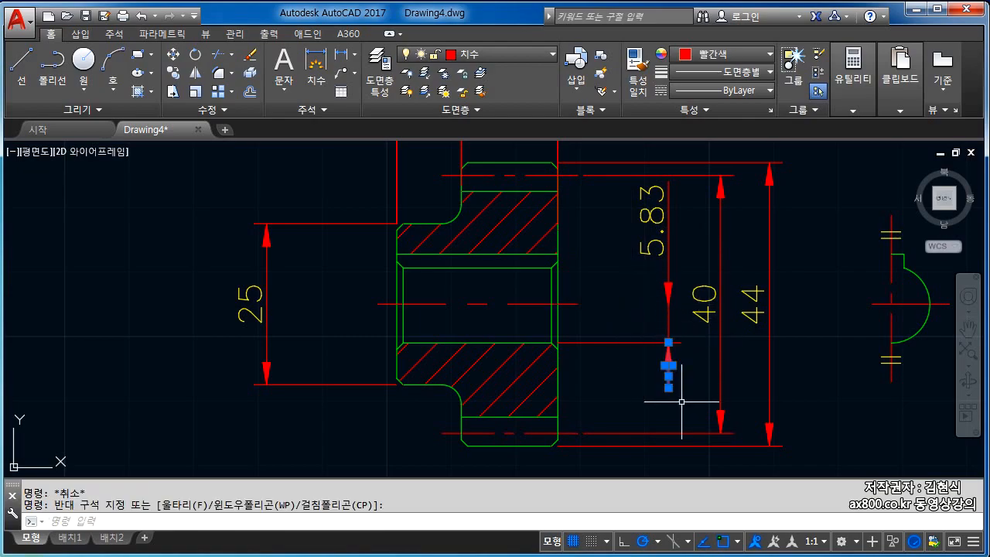
pyautogui.press('Delete')
pyautogui.press('Escape')
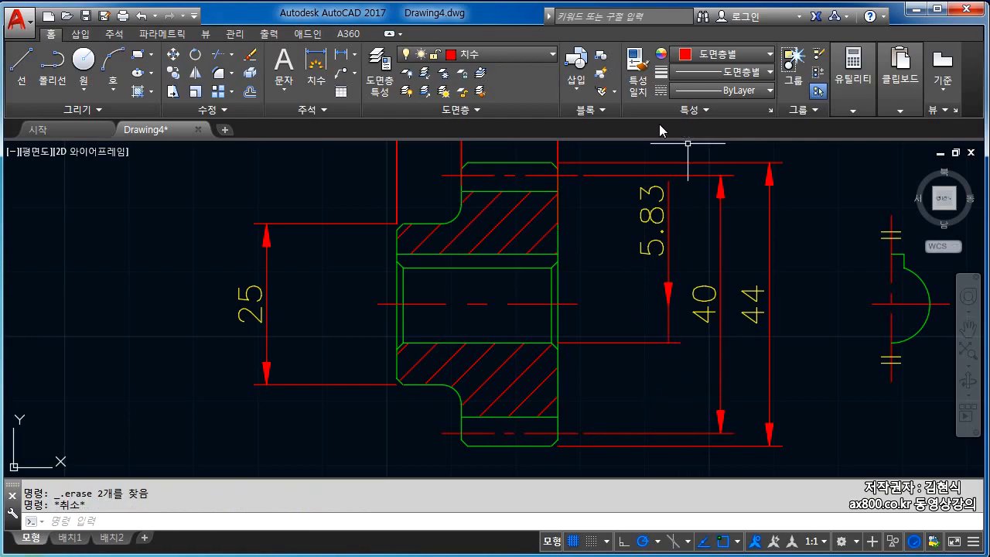
# Move the remaining arrowhead and its line straight down so the tip meets the extension line at the bore's lower edge
pyautogui.click(669, 267)
pyautogui.click(651, 276)
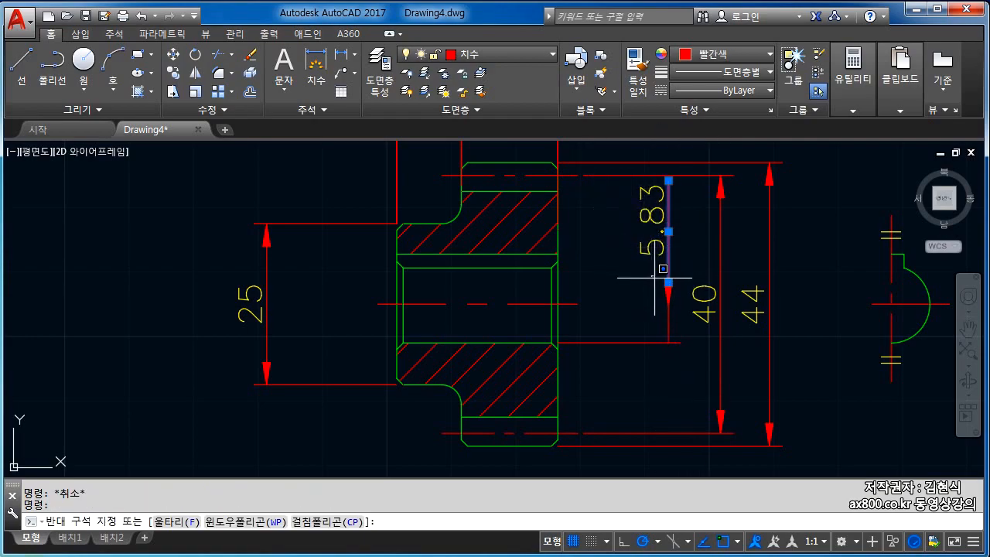
pyautogui.click(718, 319)
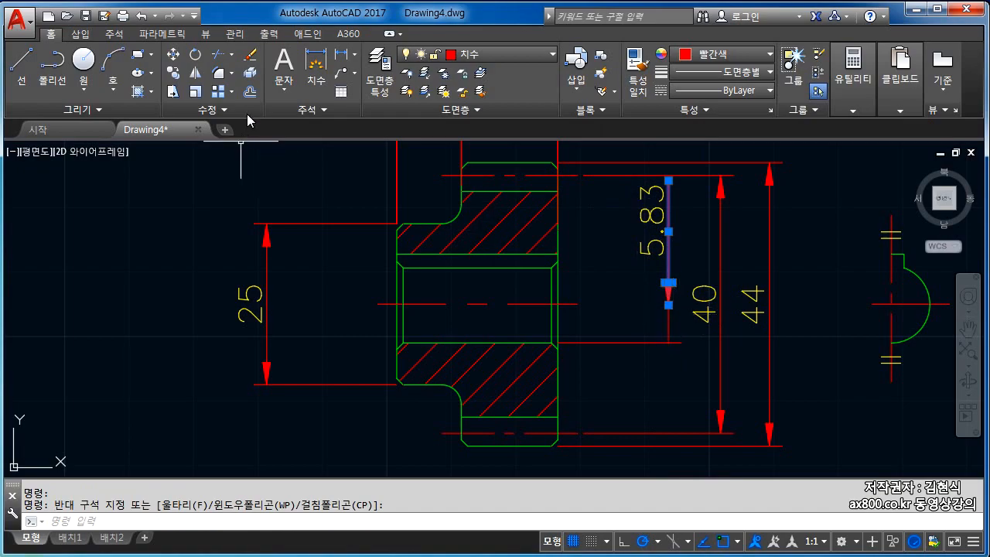
pyautogui.click(172, 58)
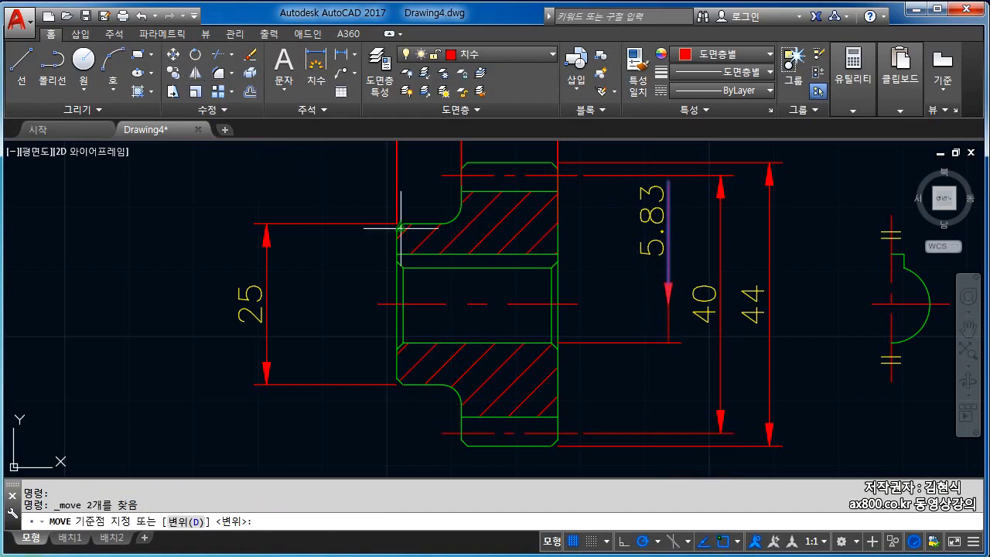
pyautogui.click(666, 300)
pyautogui.click(668, 343)
pyautogui.press('Escape')
# Move the 5.83 text straight down so it sits alongside the relocated single-arrow dimension line
pyautogui.click(652, 272)
pyautogui.click(636, 242)
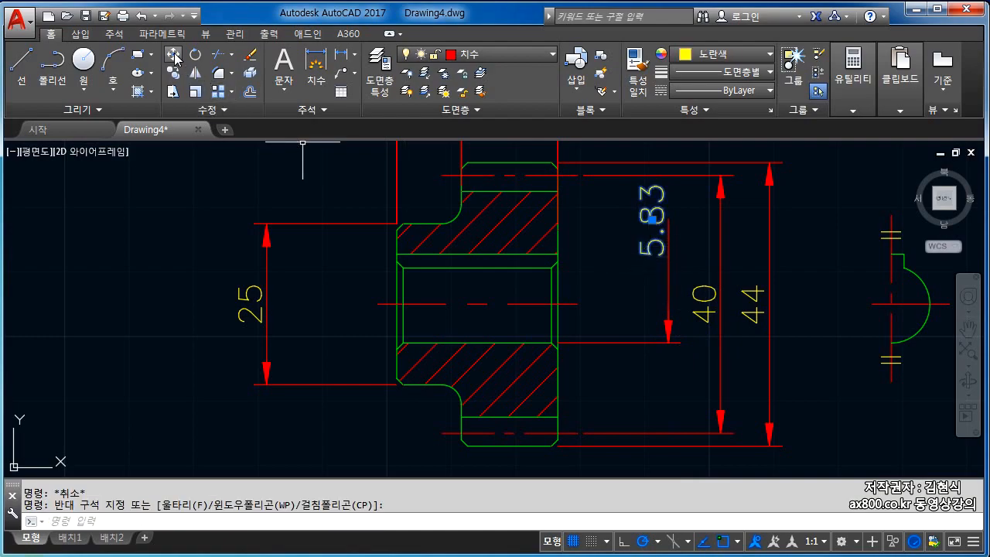
pyautogui.click(172, 54)
pyautogui.click(153, 204)
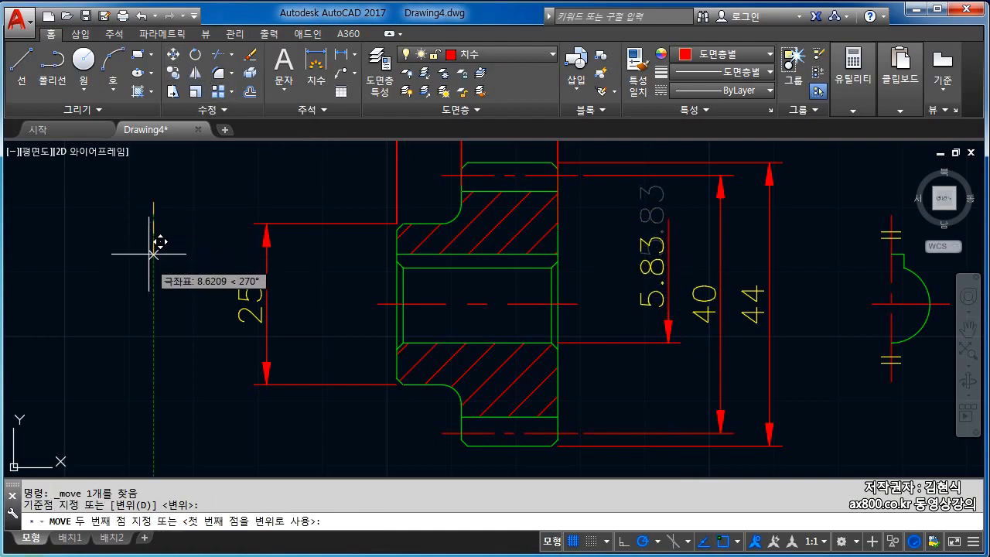
pyautogui.press('Escape')
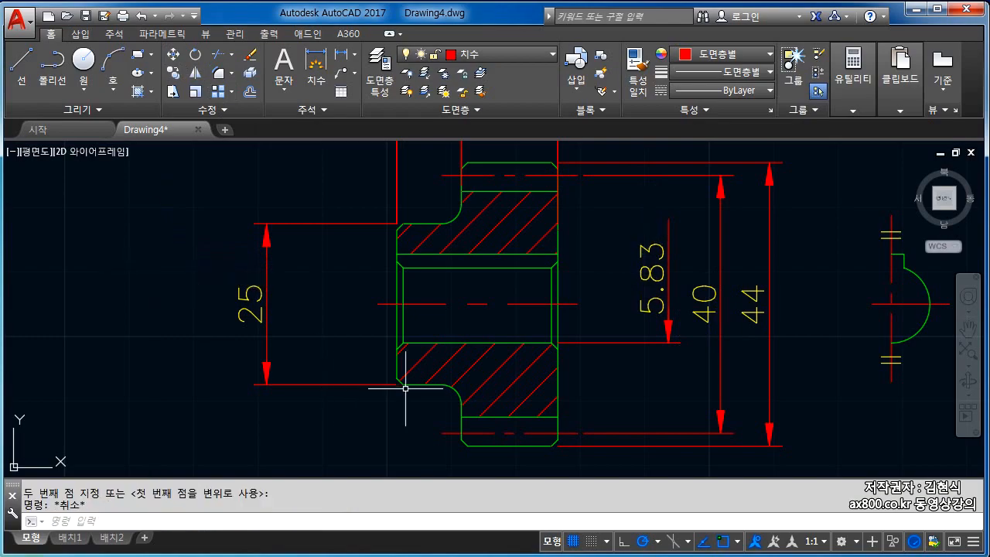
# Erase the leftover short line segment inside the arrowhead of the single-arrow bore dimension
pyautogui.scroll(5, 661, 301)
pyautogui.click(656, 255)
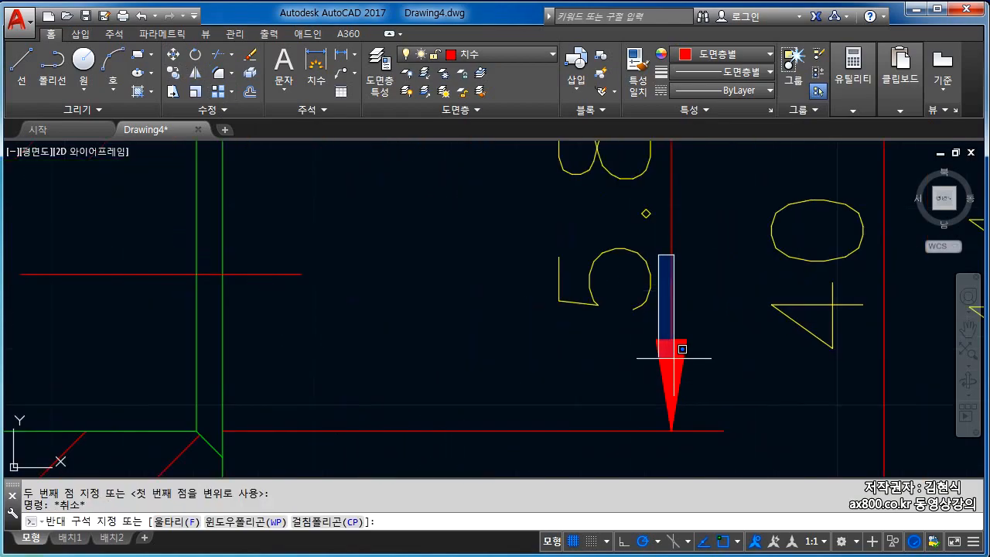
pyautogui.click(689, 462)
pyautogui.press('Delete')
pyautogui.press('Escape')
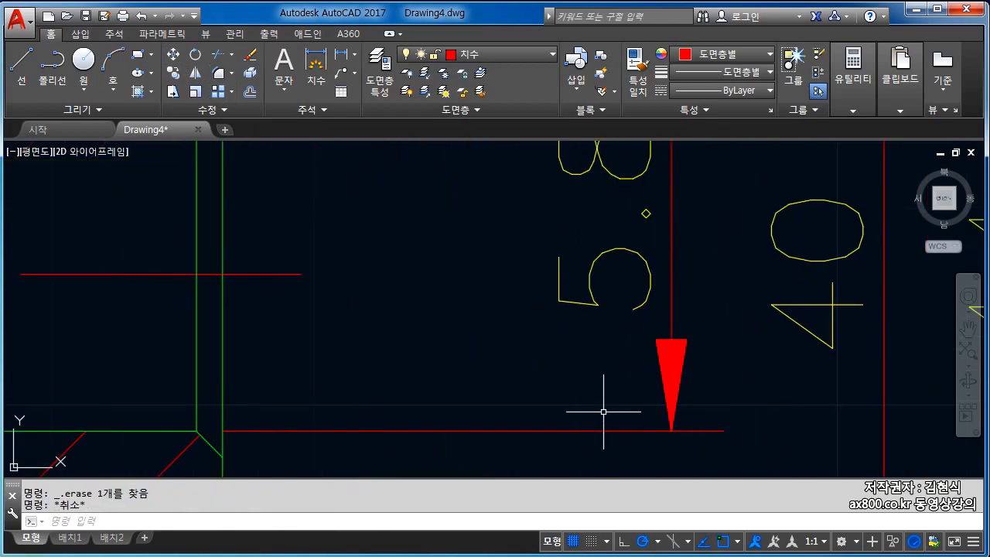
pyautogui.scroll(-4, 663, 358)
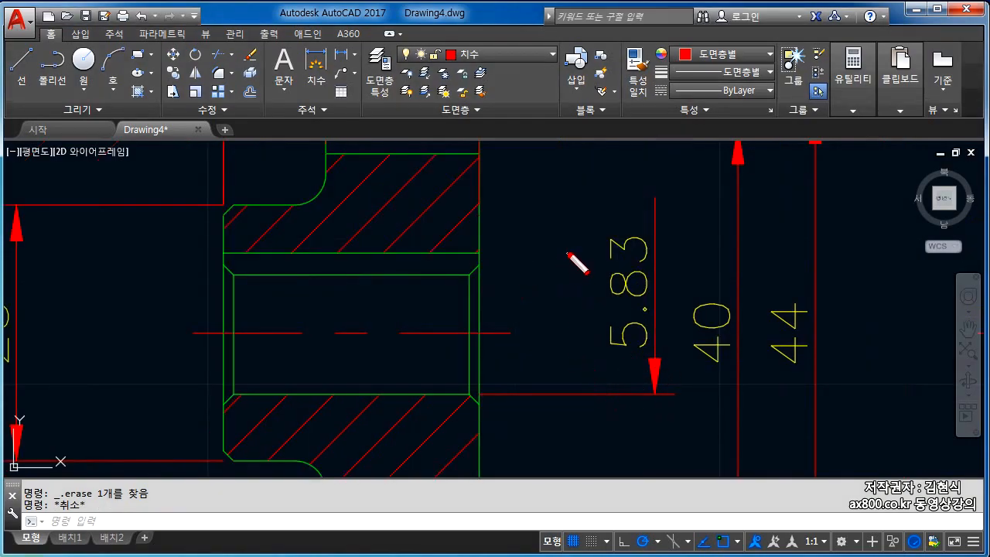
pyautogui.moveTo(475, 256)
pyautogui.mouseDown()
pyautogui.moveTo(570, 252)
pyautogui.moveTo(530, 287)
pyautogui.moveTo(533, 256)
pyautogui.mouseUp()
pyautogui.moveTo(467, 276)
pyautogui.mouseDown()
pyautogui.moveTo(458, 280)
pyautogui.moveTo(470, 258)
pyautogui.mouseUp()
pyautogui.moveTo(510, 224); pyautogui.dragTo(521, 233)
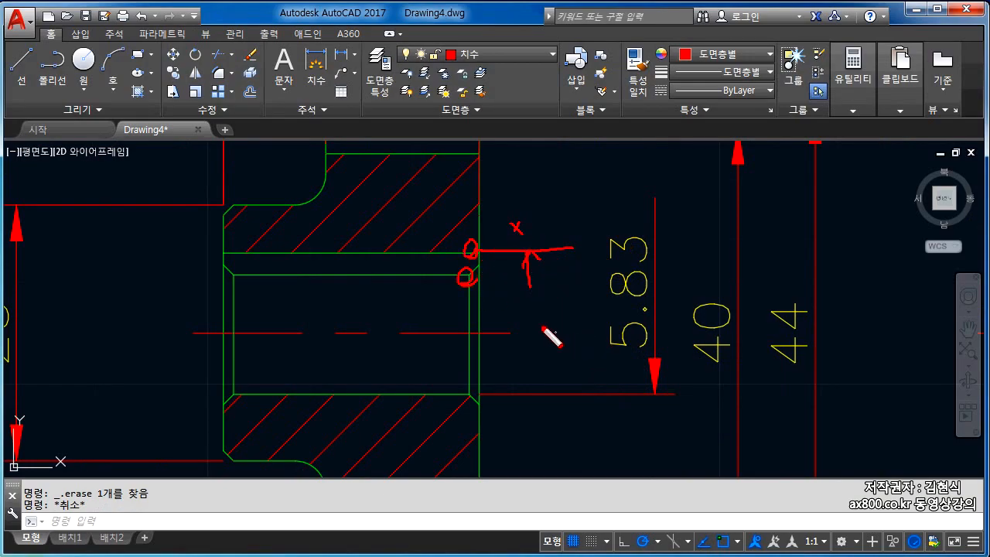
pyautogui.moveTo(473, 256)
pyautogui.mouseDown()
pyautogui.moveTo(349, 259)
pyautogui.moveTo(479, 262)
pyautogui.mouseUp()
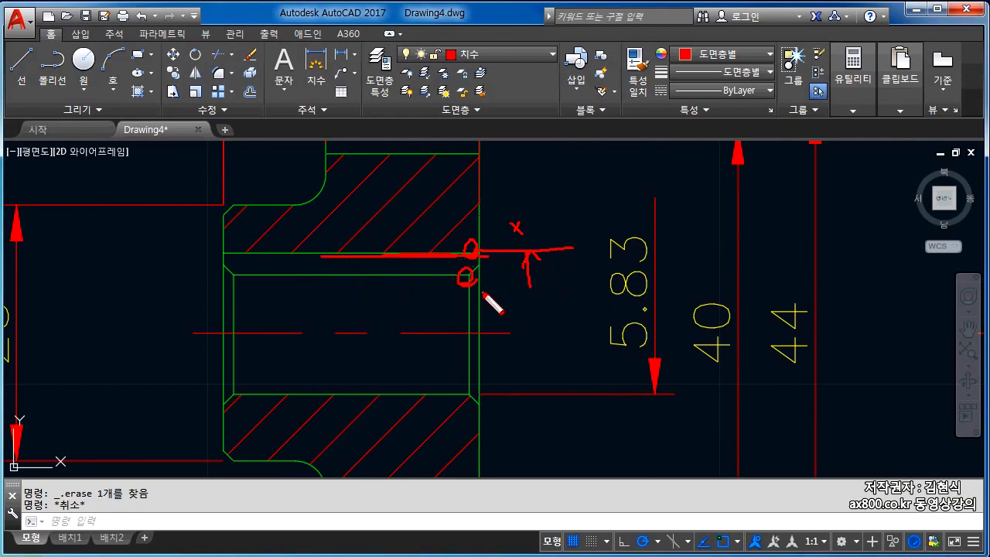
pyautogui.moveTo(453, 384); pyautogui.dragTo(449, 370)
pyautogui.moveTo(447, 256)
pyautogui.mouseDown()
pyautogui.moveTo(447, 243)
pyautogui.moveTo(442, 260)
pyautogui.mouseUp()
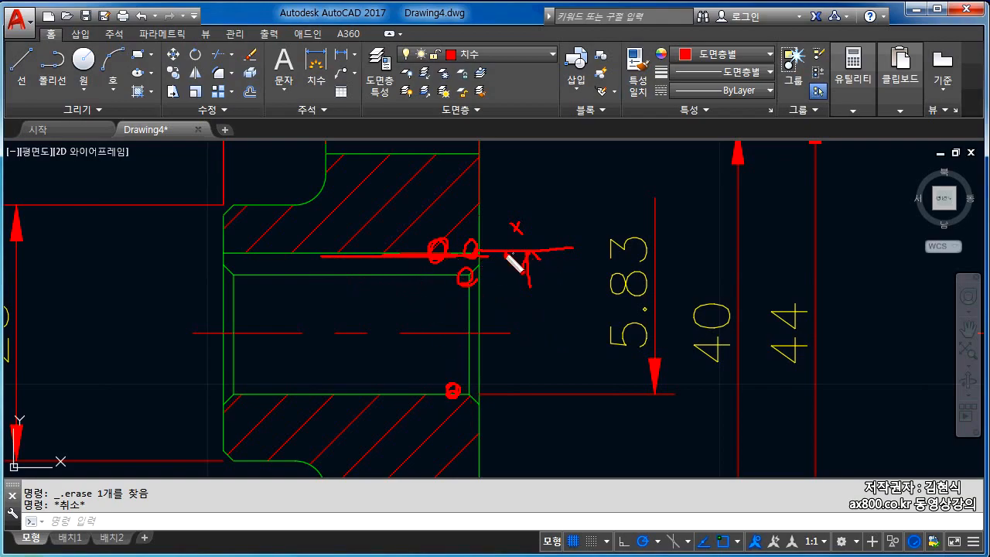
pyautogui.moveTo(485, 395); pyautogui.dragTo(559, 394)
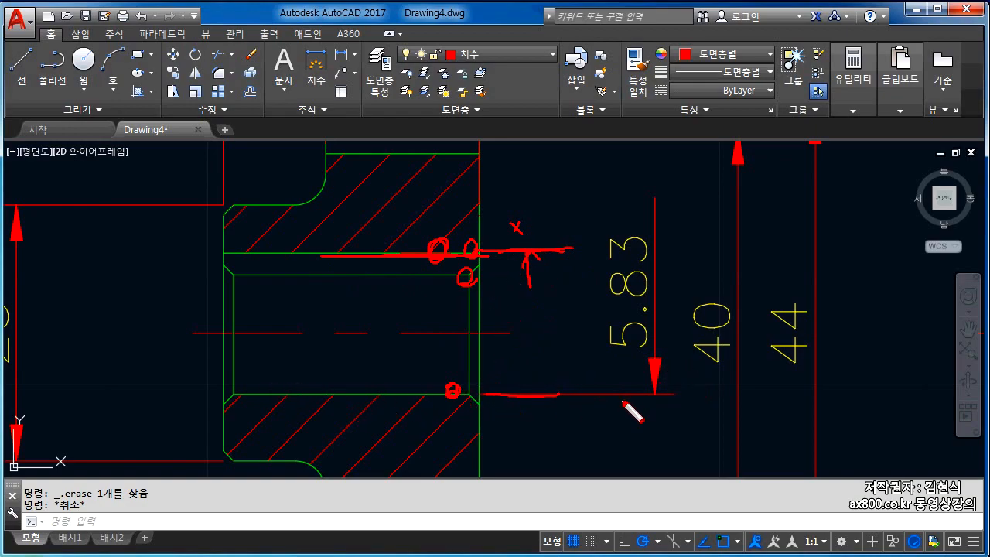
pyautogui.moveTo(658, 354)
pyautogui.mouseDown()
pyautogui.moveTo(642, 391)
pyautogui.moveTo(664, 401)
pyautogui.mouseUp()
pyautogui.moveTo(218, 394)
pyautogui.mouseDown()
pyautogui.moveTo(453, 395)
pyautogui.moveTo(266, 394)
pyautogui.mouseUp()
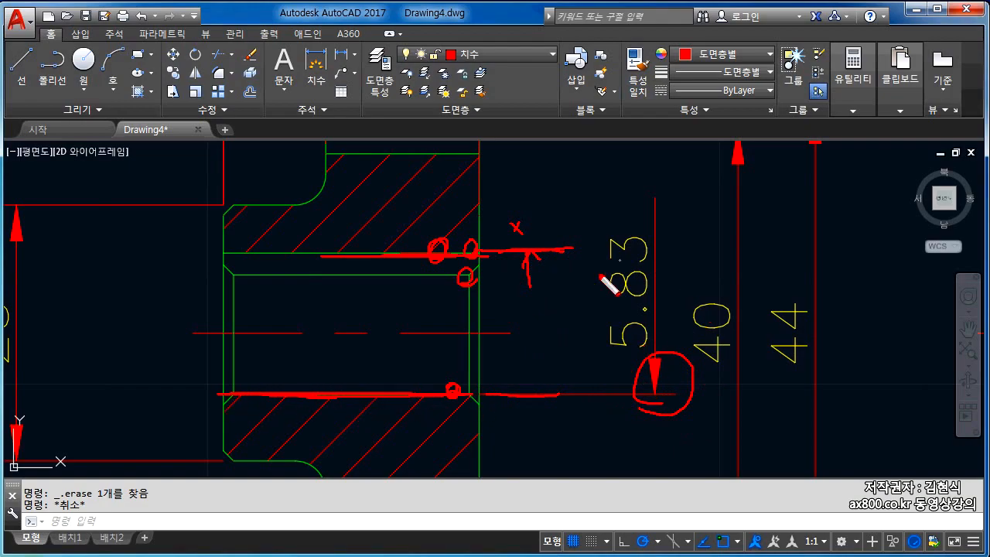
pyautogui.moveTo(480, 250); pyautogui.dragTo(723, 238)
pyautogui.moveTo(650, 249); pyautogui.dragTo(637, 266)
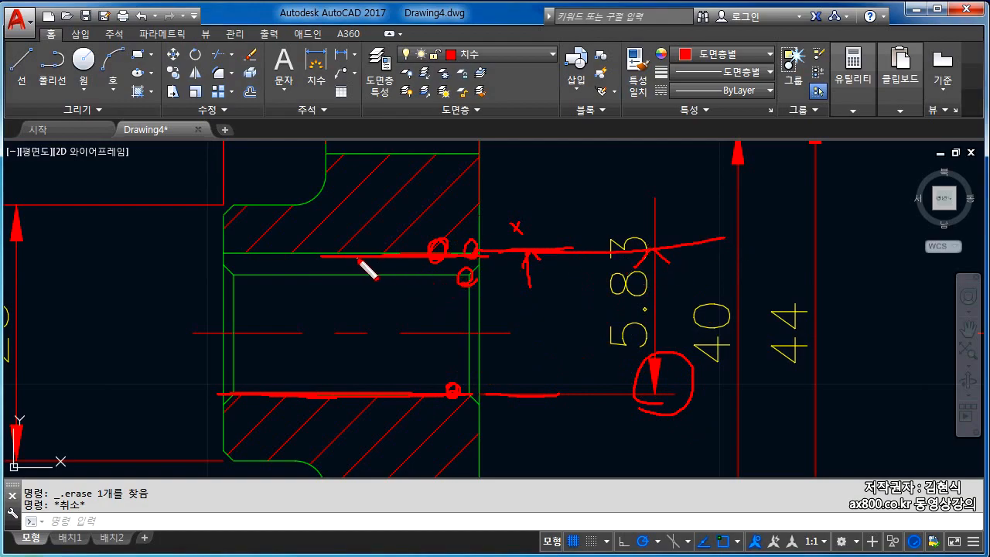
pyautogui.moveTo(283, 239)
pyautogui.mouseDown()
pyautogui.moveTo(270, 259)
pyautogui.moveTo(296, 284)
pyautogui.mouseUp()
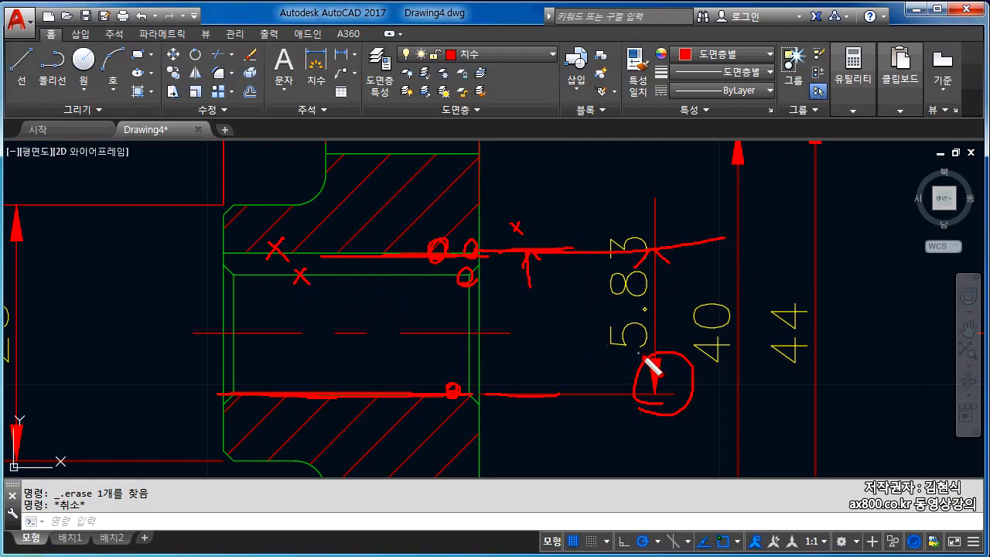
pyautogui.press('Escape')
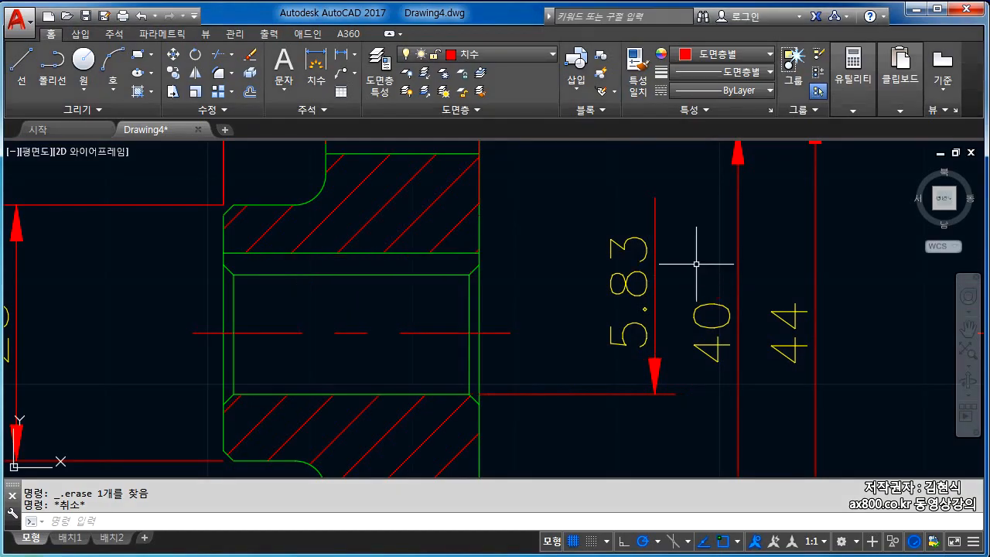
pyautogui.hotkey('ctrl', '2')
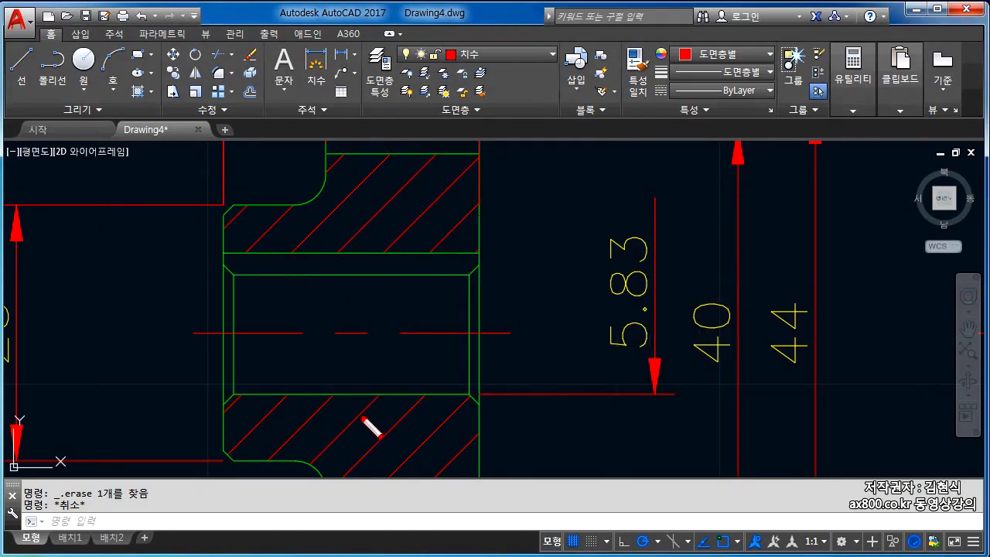
pyautogui.moveTo(328, 397)
pyautogui.mouseDown()
pyautogui.moveTo(430, 400)
pyautogui.moveTo(254, 397)
pyautogui.moveTo(459, 398)
pyautogui.mouseUp()
pyautogui.moveTo(648, 400)
pyautogui.mouseDown()
pyautogui.moveTo(676, 394)
pyautogui.moveTo(641, 376)
pyautogui.moveTo(656, 403)
pyautogui.moveTo(641, 439)
pyautogui.moveTo(654, 404)
pyautogui.mouseUp()
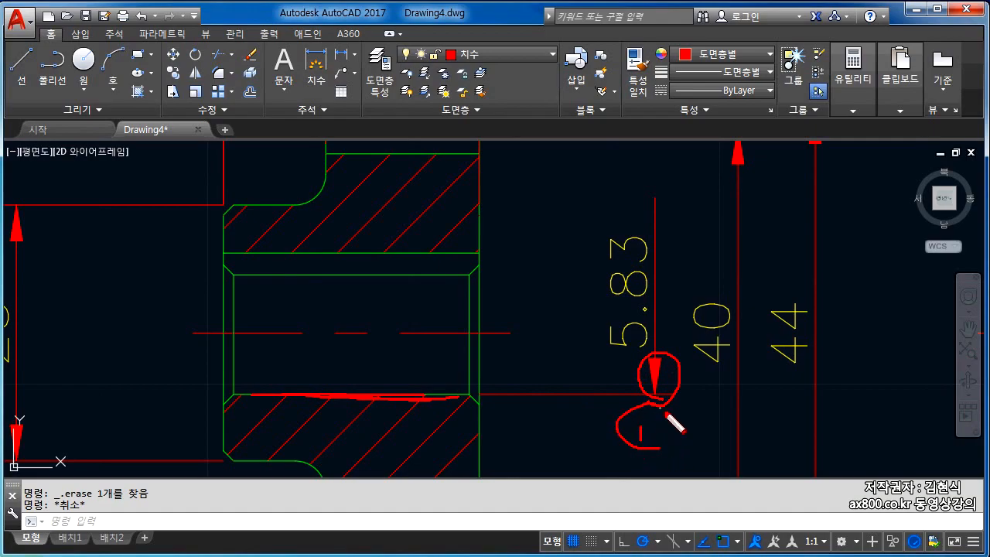
pyautogui.press('Escape')
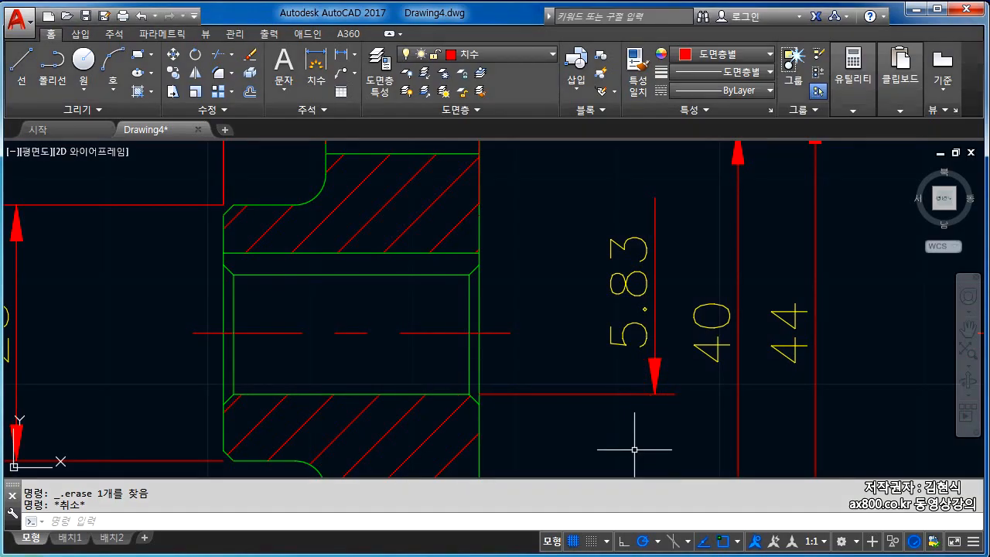
pyautogui.scroll(-4, 564, 376)
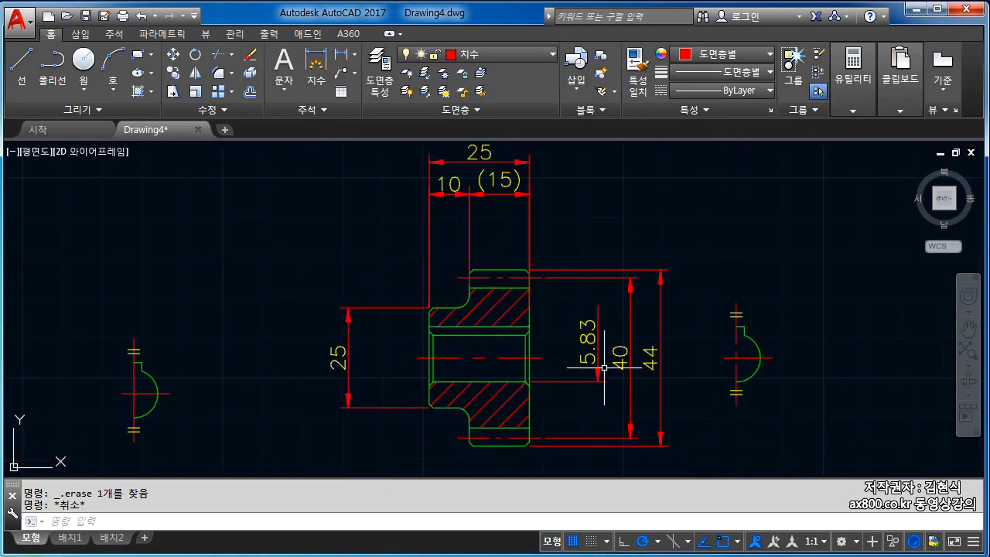
pyautogui.hotkey('ctrl', '2')
pyautogui.moveTo(592, 387)
pyautogui.mouseDown()
pyautogui.moveTo(603, 383)
pyautogui.moveTo(592, 370)
pyautogui.moveTo(602, 390)
pyautogui.mouseUp()
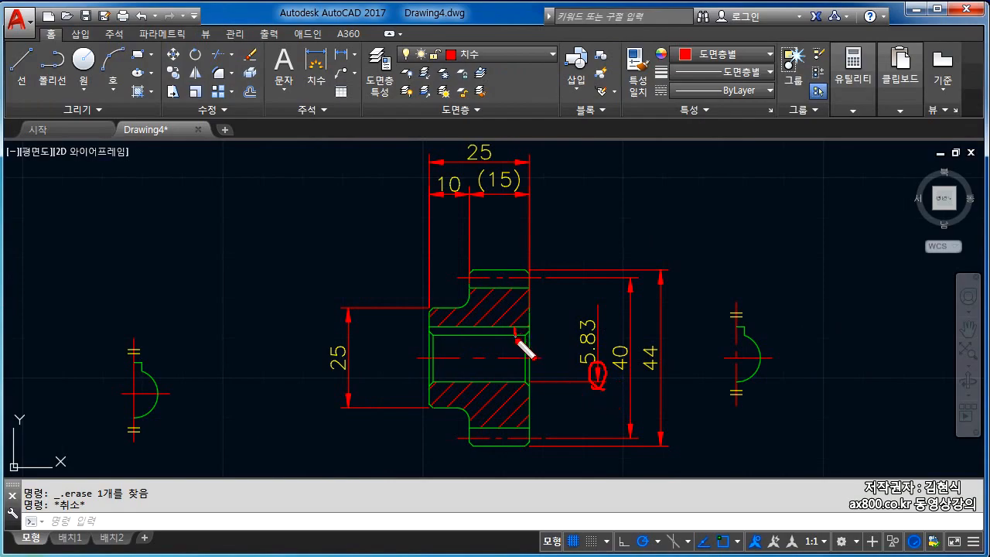
pyautogui.moveTo(515, 330); pyautogui.dragTo(509, 338)
pyautogui.moveTo(429, 381); pyautogui.dragTo(527, 382)
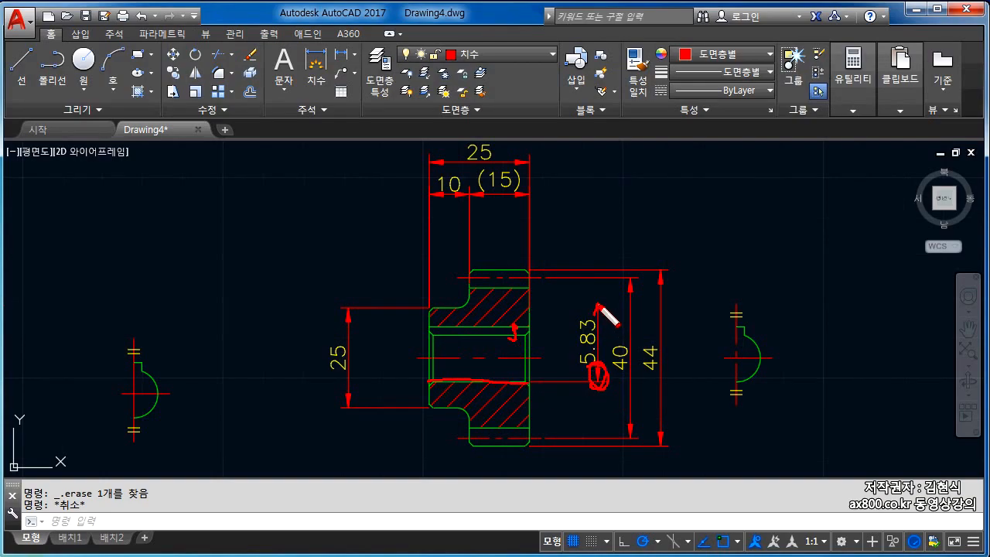
pyautogui.moveTo(457, 383)
pyautogui.mouseDown()
pyautogui.moveTo(526, 384)
pyautogui.moveTo(472, 342)
pyautogui.mouseUp()
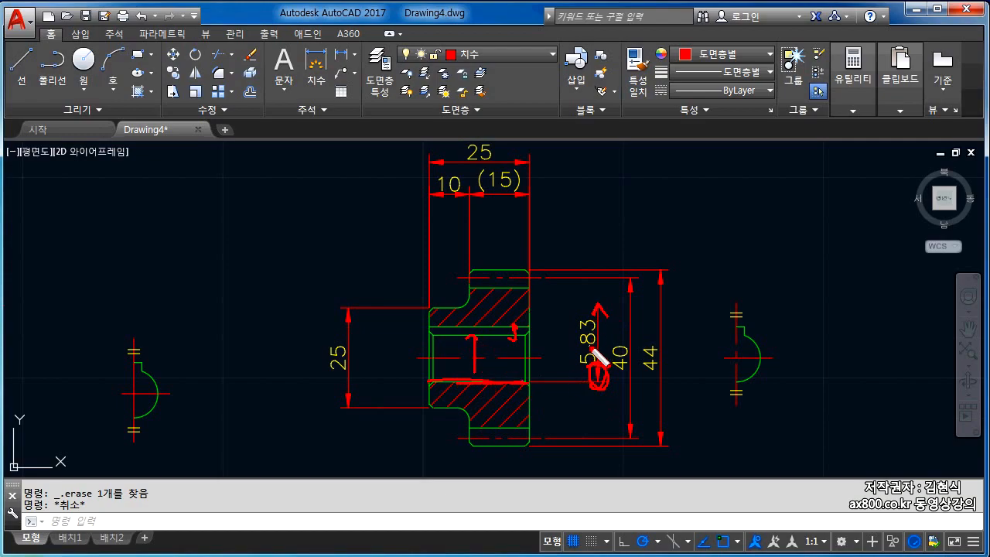
pyautogui.moveTo(593, 377); pyautogui.dragTo(590, 370)
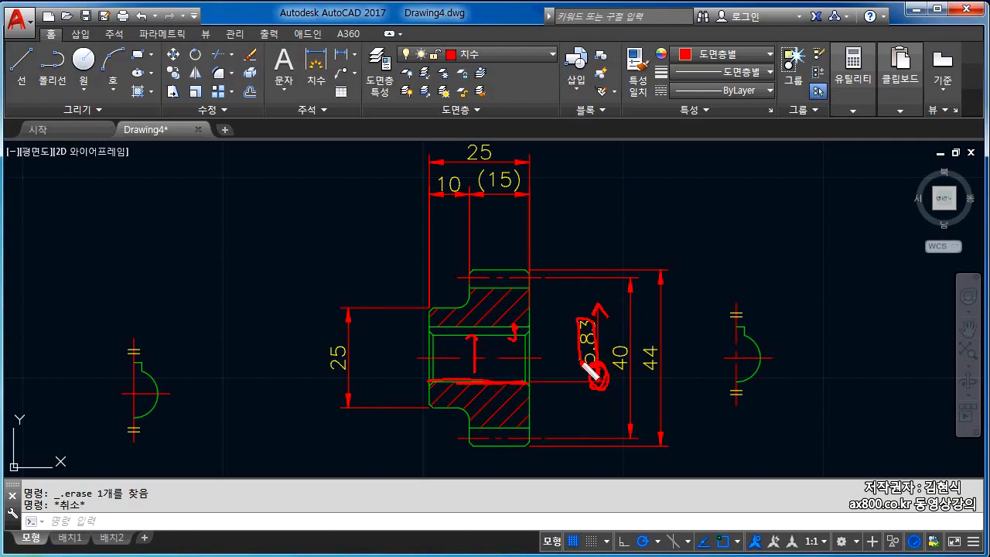
# Replace the 5.83 text of the single-arrow bore dimension with ø12H7
pyautogui.press('Escape')
pyautogui.press('Escape')
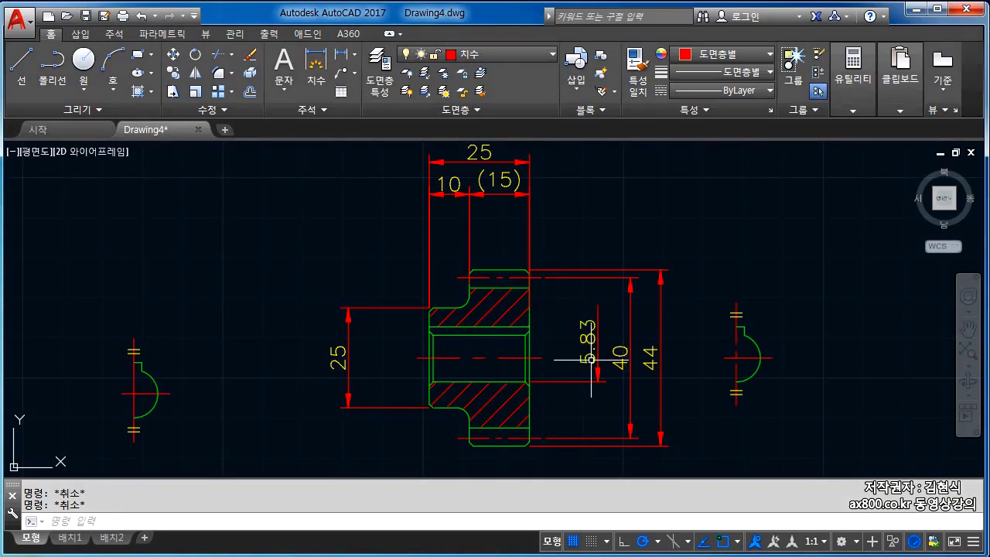
pyautogui.doubleClick(589, 357)
pyautogui.doubleClick(573, 342)
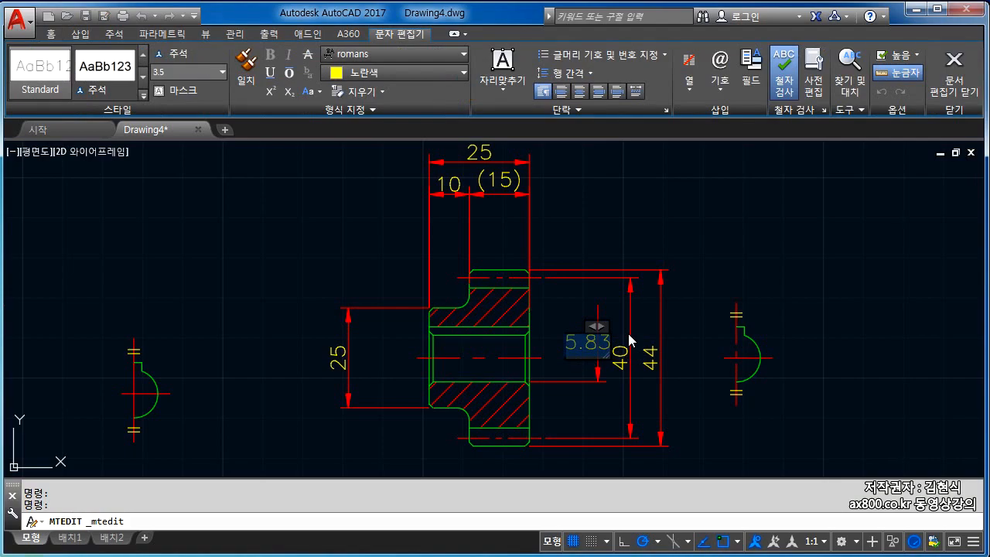
pyautogui.write('12')
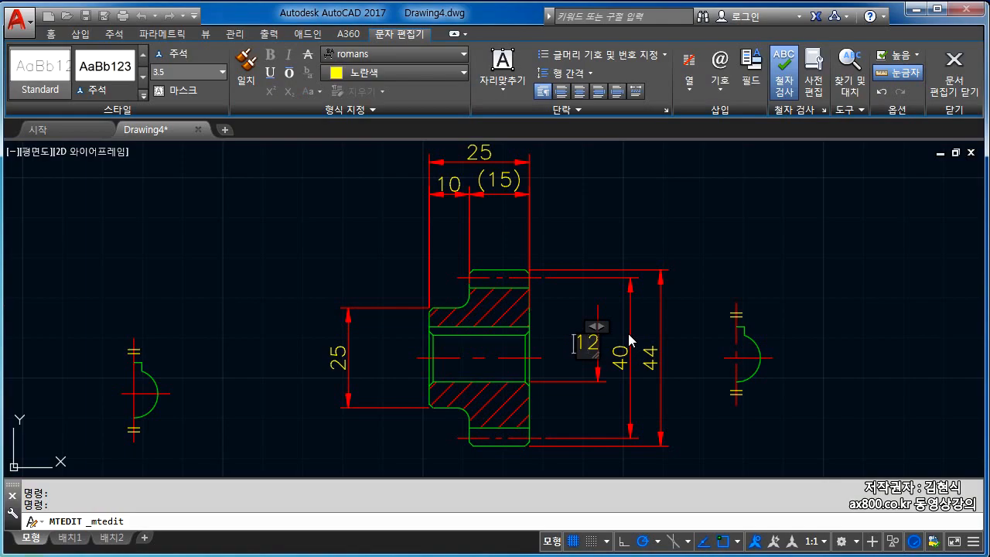
pyautogui.write('%%')
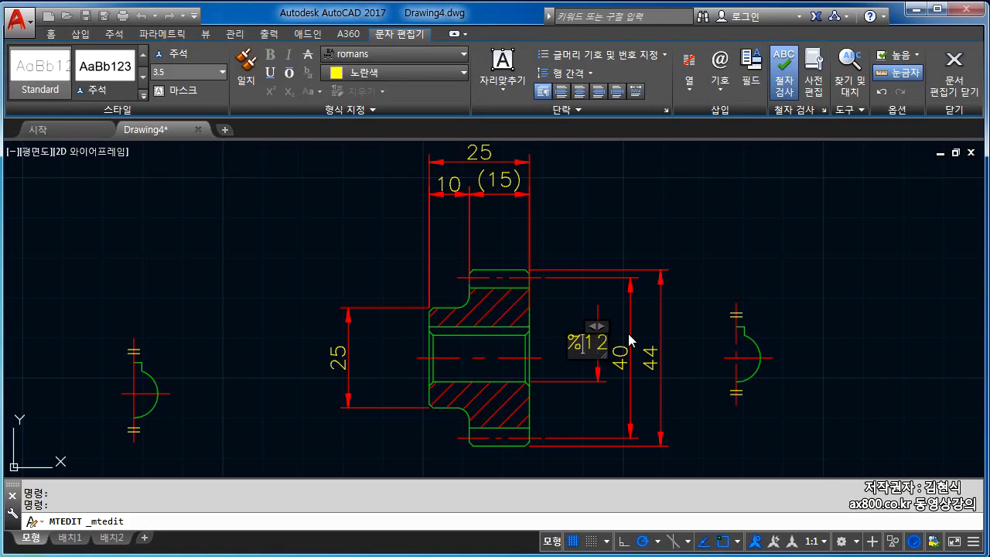
pyautogui.write('c')
pyautogui.write('H')
pyautogui.write('7')
pyautogui.click(713, 296)
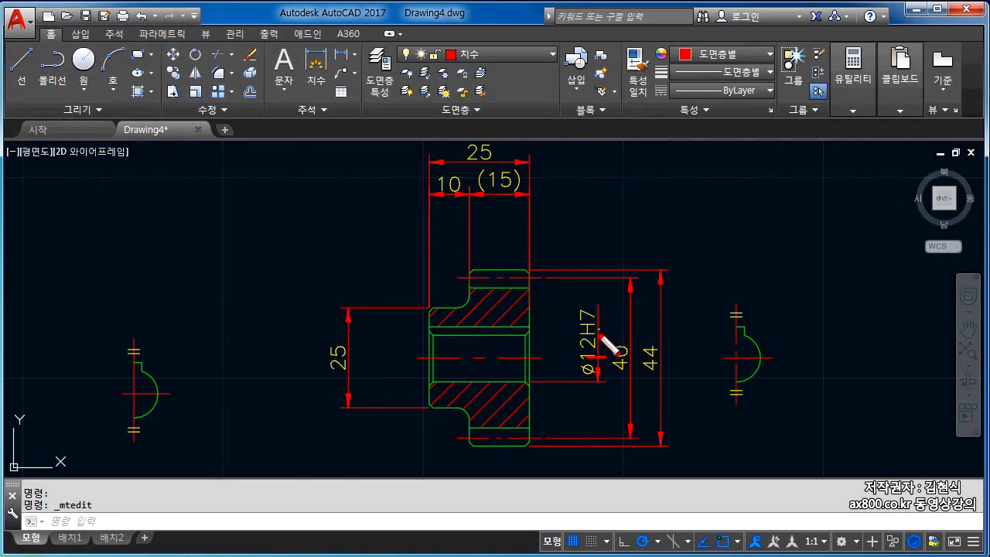
pyautogui.click(598, 310)
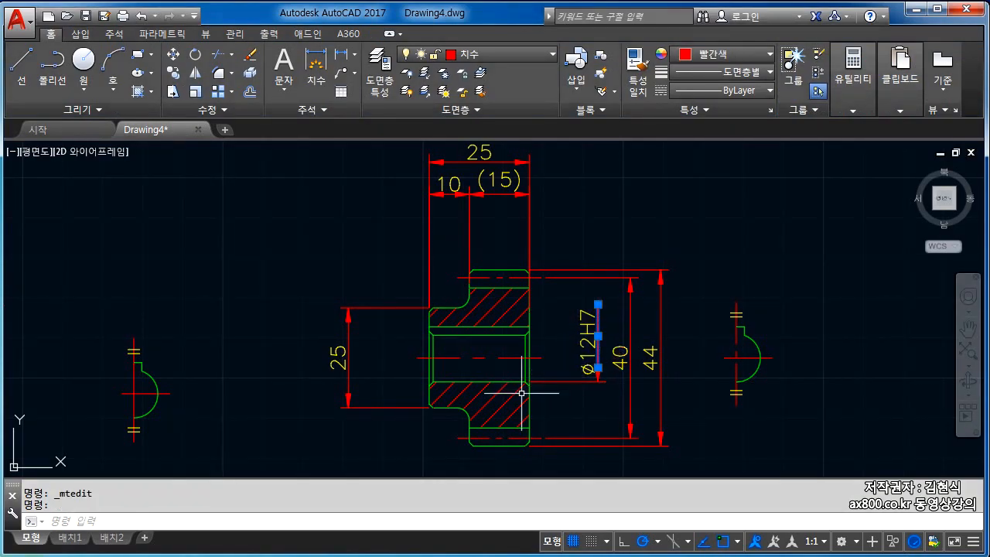
pyautogui.moveTo(488, 357); pyautogui.dragTo(582, 358)
pyautogui.moveTo(529, 382); pyautogui.dragTo(626, 383)
pyautogui.moveTo(546, 382); pyautogui.dragTo(547, 332)
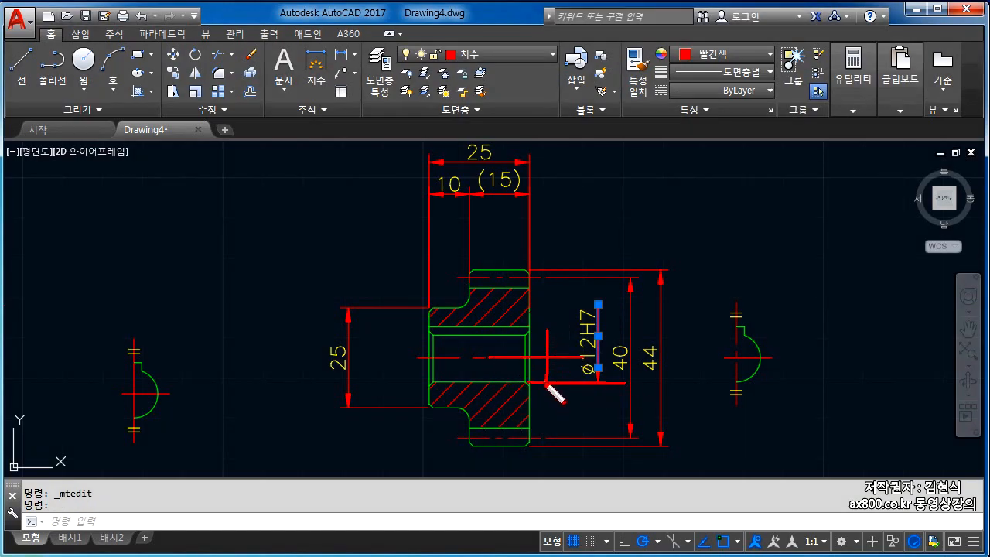
pyautogui.moveTo(545, 376)
pyautogui.mouseDown()
pyautogui.moveTo(553, 379)
pyautogui.moveTo(541, 331)
pyautogui.moveTo(547, 353)
pyautogui.mouseUp()
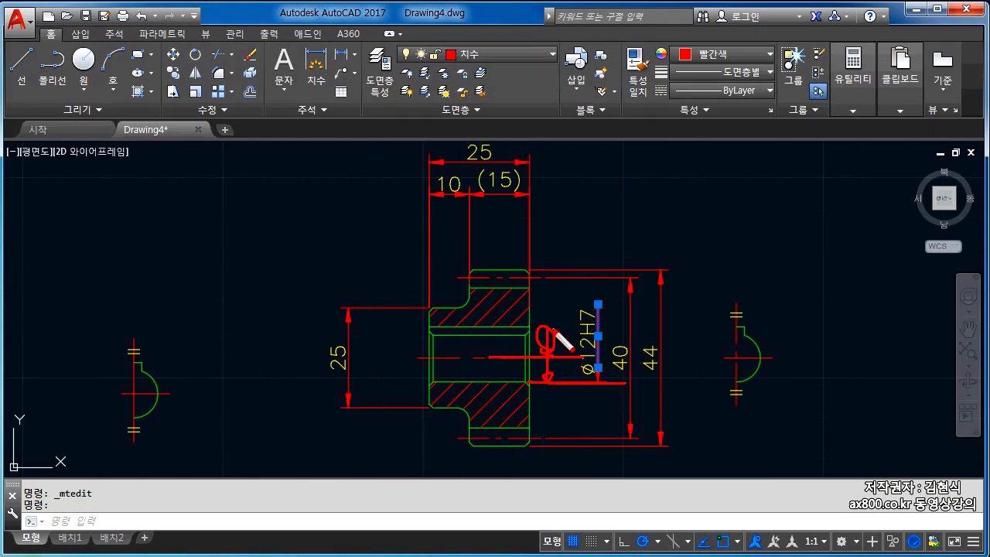
pyautogui.press('Escape')
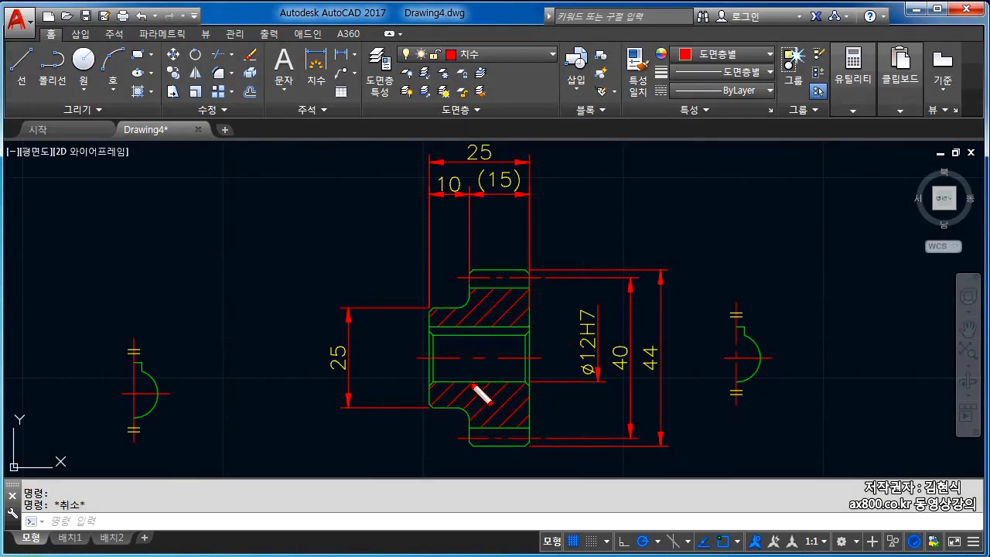
pyautogui.moveTo(435, 379); pyautogui.dragTo(521, 380)
pyautogui.moveTo(592, 377)
pyautogui.mouseDown()
pyautogui.moveTo(601, 348)
pyautogui.moveTo(586, 380)
pyautogui.mouseUp()
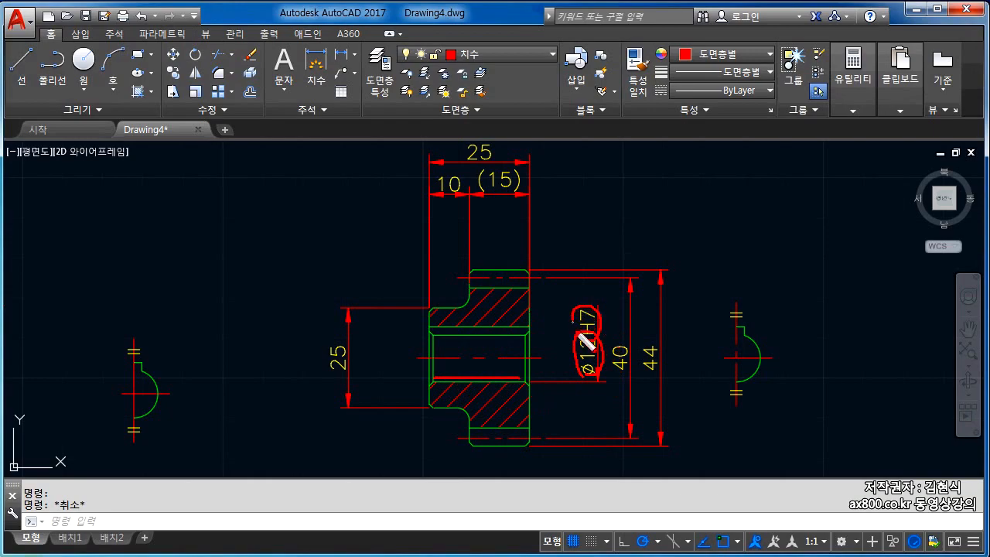
pyautogui.press('Escape')
pyautogui.hotkey('ctrl', '2')
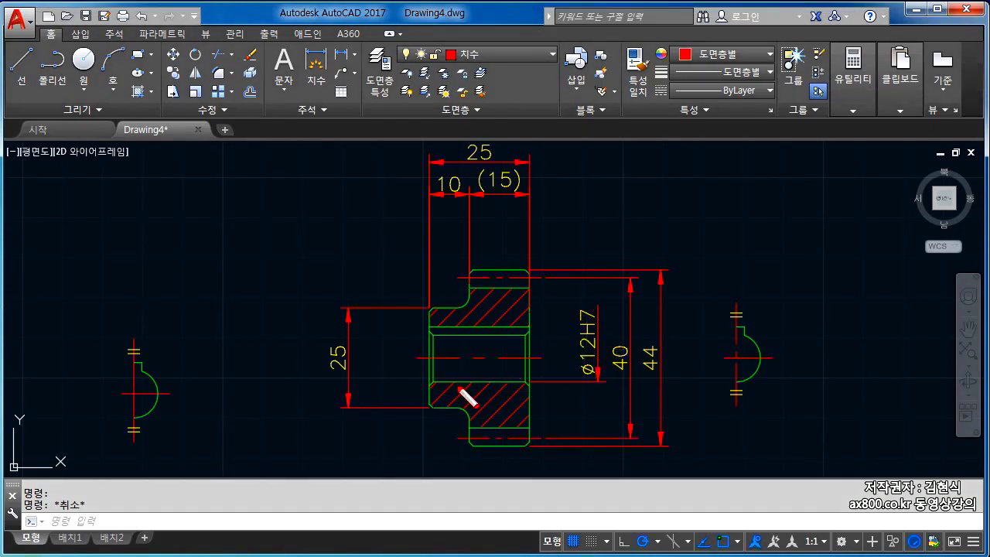
pyautogui.click(469, 336)
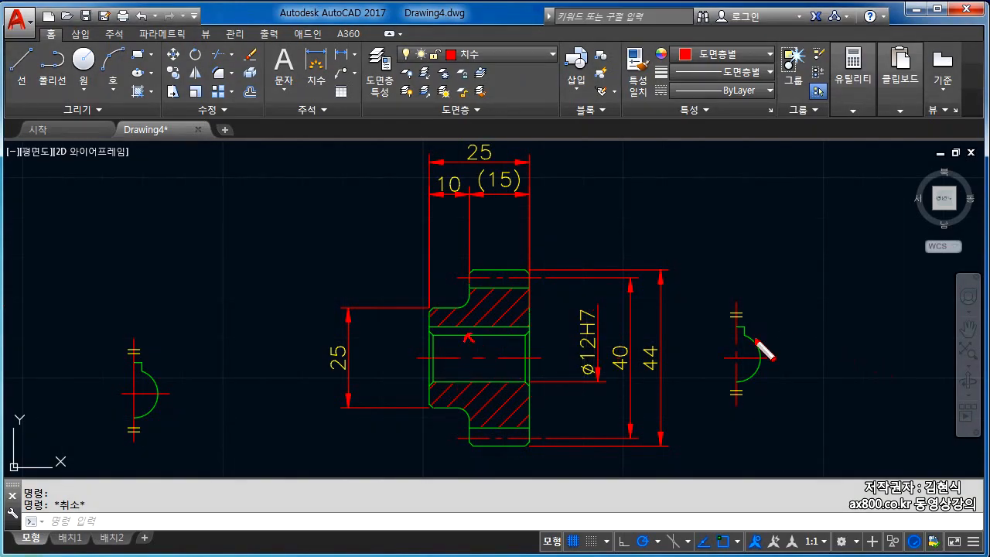
pyautogui.moveTo(457, 325); pyautogui.dragTo(483, 329)
pyautogui.moveTo(731, 325)
pyautogui.mouseDown()
pyautogui.moveTo(745, 337)
pyautogui.moveTo(733, 334)
pyautogui.mouseUp()
pyautogui.moveTo(746, 340)
pyautogui.mouseDown()
pyautogui.moveTo(739, 387)
pyautogui.moveTo(760, 347)
pyautogui.moveTo(736, 383)
pyautogui.mouseUp()
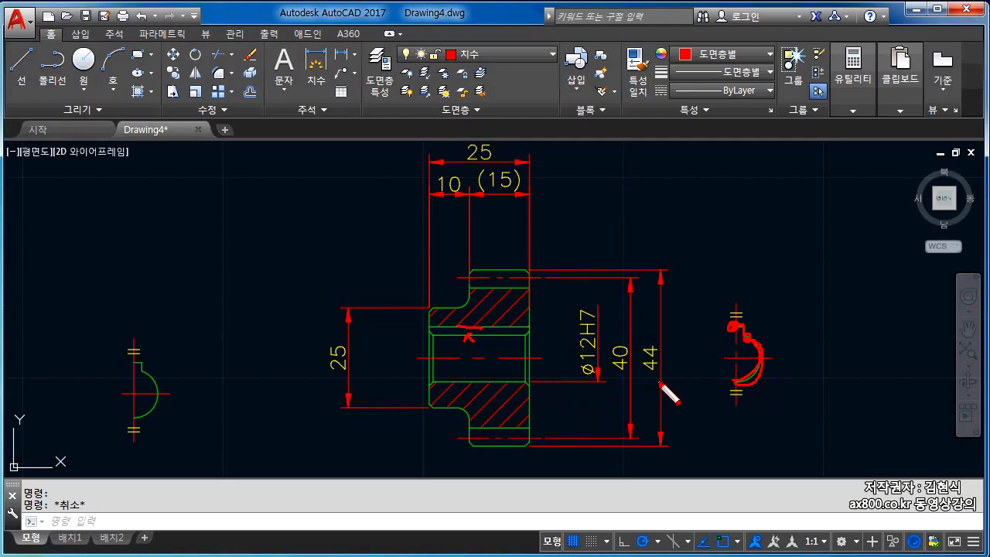
pyautogui.moveTo(761, 352)
pyautogui.mouseDown()
pyautogui.moveTo(744, 332)
pyautogui.moveTo(733, 383)
pyautogui.mouseUp()
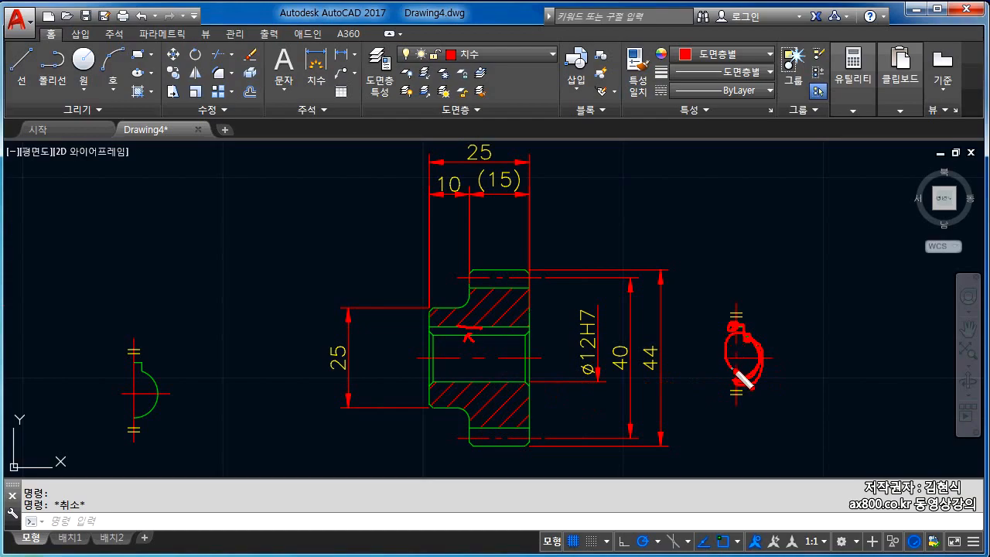
pyautogui.moveTo(762, 350)
pyautogui.mouseDown()
pyautogui.moveTo(718, 360)
pyautogui.moveTo(748, 384)
pyautogui.mouseUp()
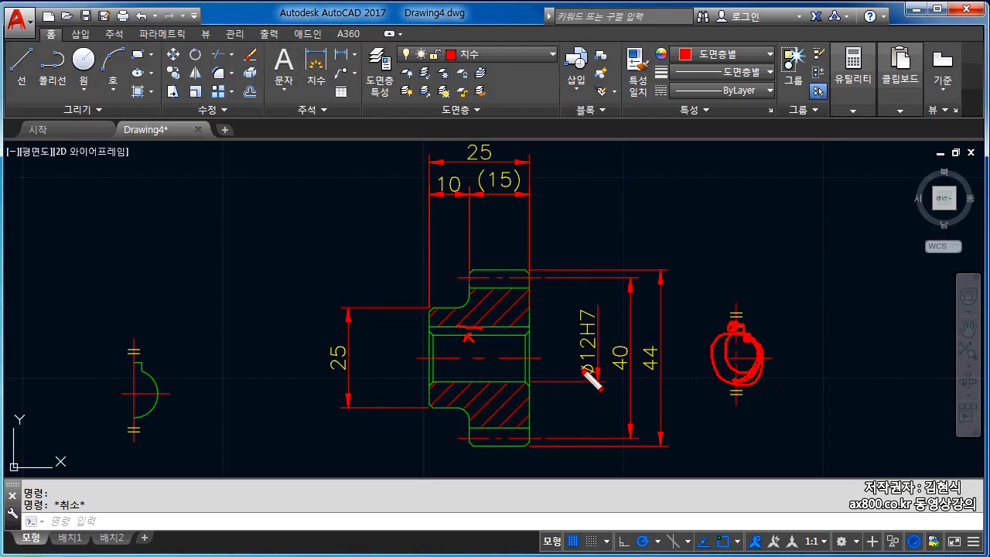
pyautogui.moveTo(576, 384)
pyautogui.mouseDown()
pyautogui.moveTo(613, 334)
pyautogui.moveTo(579, 334)
pyautogui.moveTo(573, 382)
pyautogui.mouseUp()
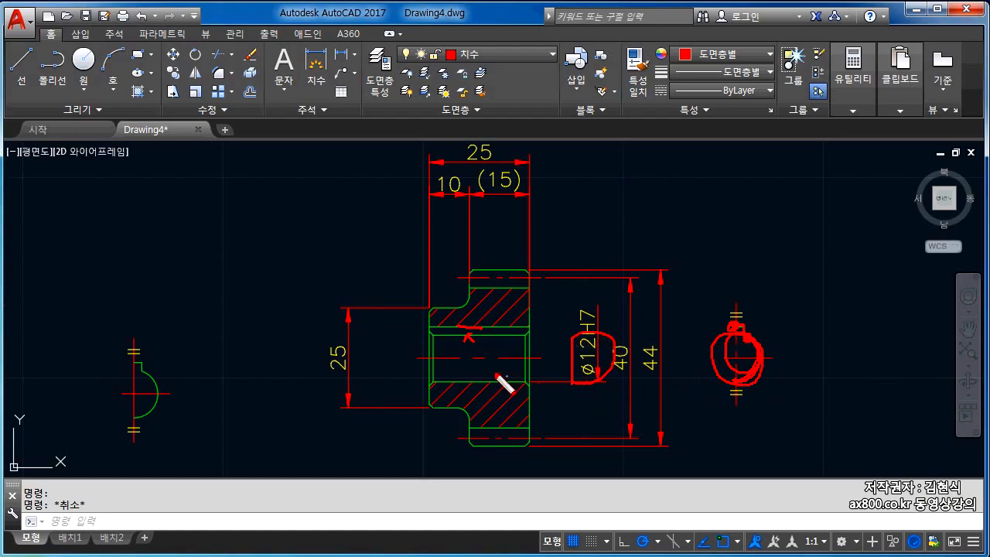
pyautogui.moveTo(431, 381); pyautogui.dragTo(496, 381)
pyautogui.moveTo(611, 340)
pyautogui.mouseDown()
pyautogui.moveTo(592, 298)
pyautogui.moveTo(576, 385)
pyautogui.mouseUp()
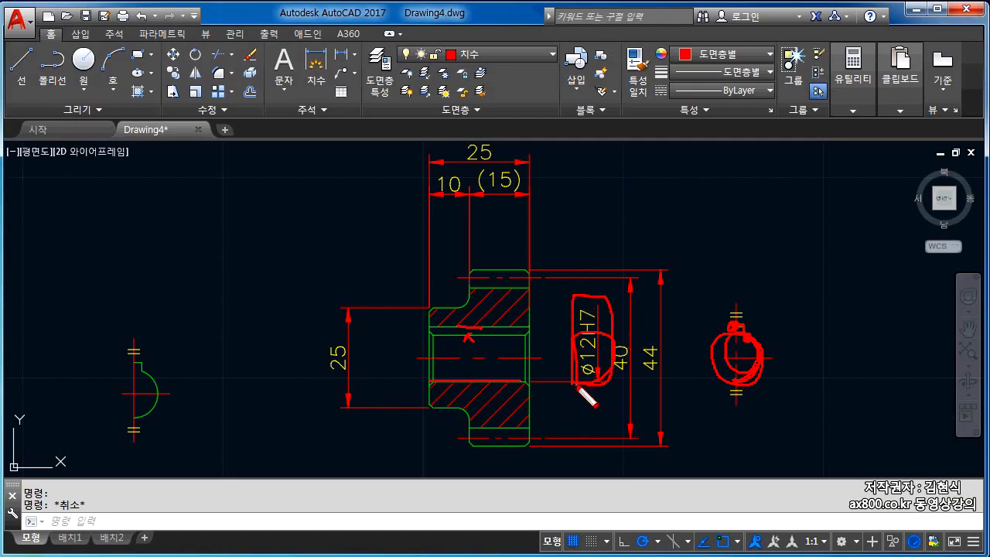
pyautogui.press('Escape')
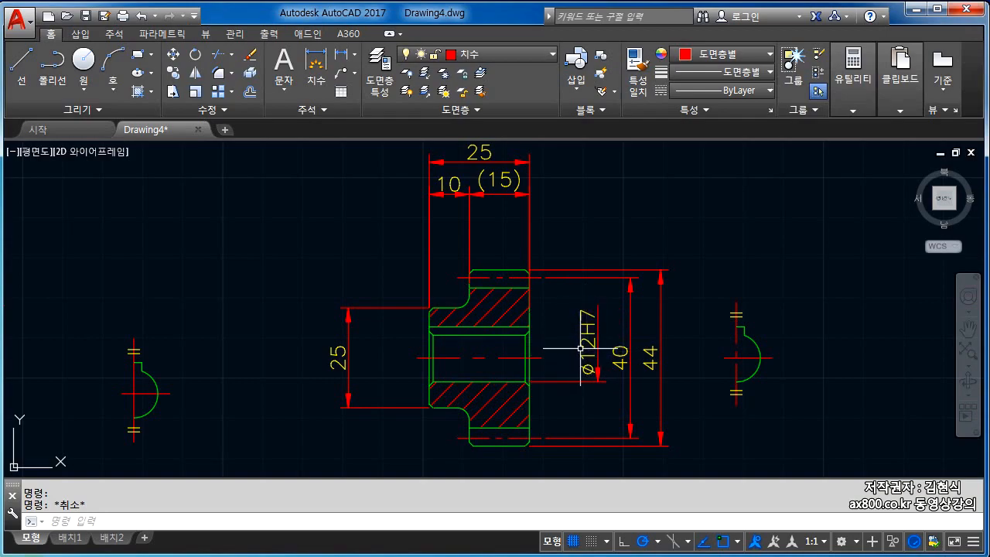
# Add a diameter symbol in front of the hub's vertical 25 dimension so it reads ø25
pyautogui.press('Escape')
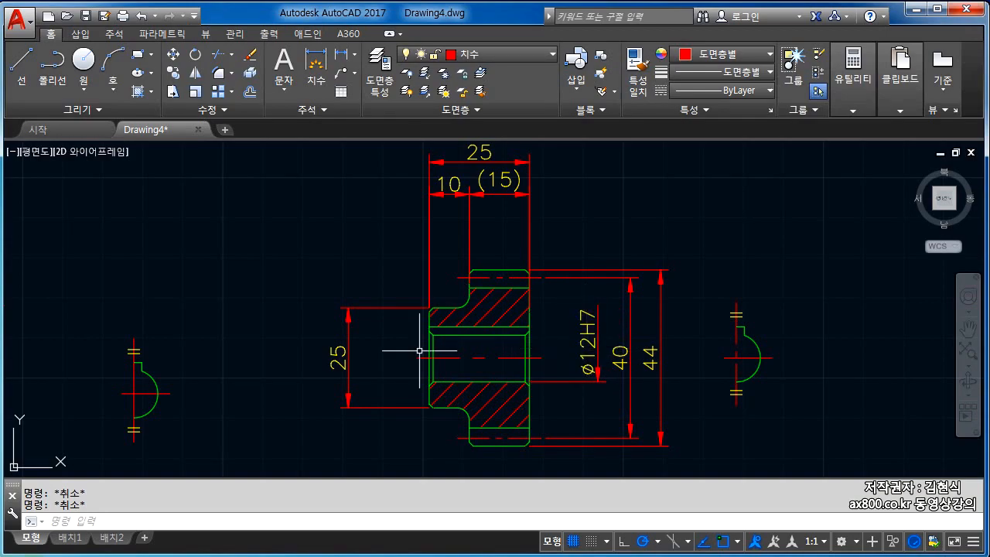
pyautogui.doubleClick(338, 359)
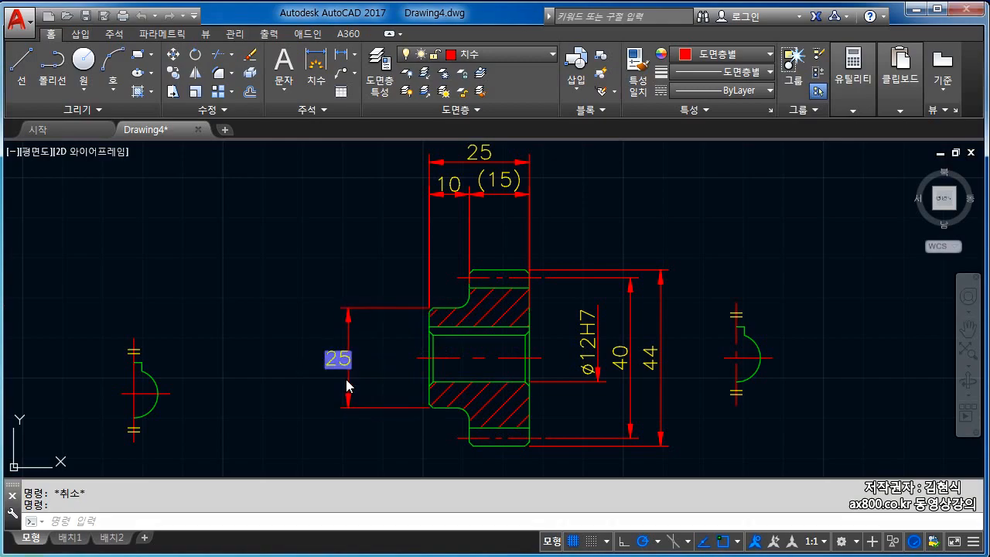
pyautogui.write('%%c')
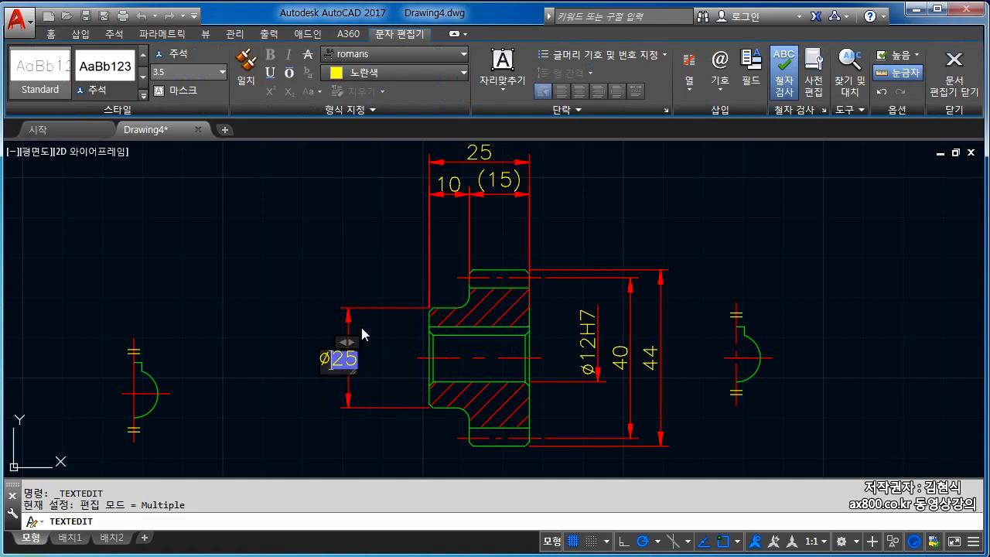
pyautogui.click(382, 355)
pyautogui.press('Escape')
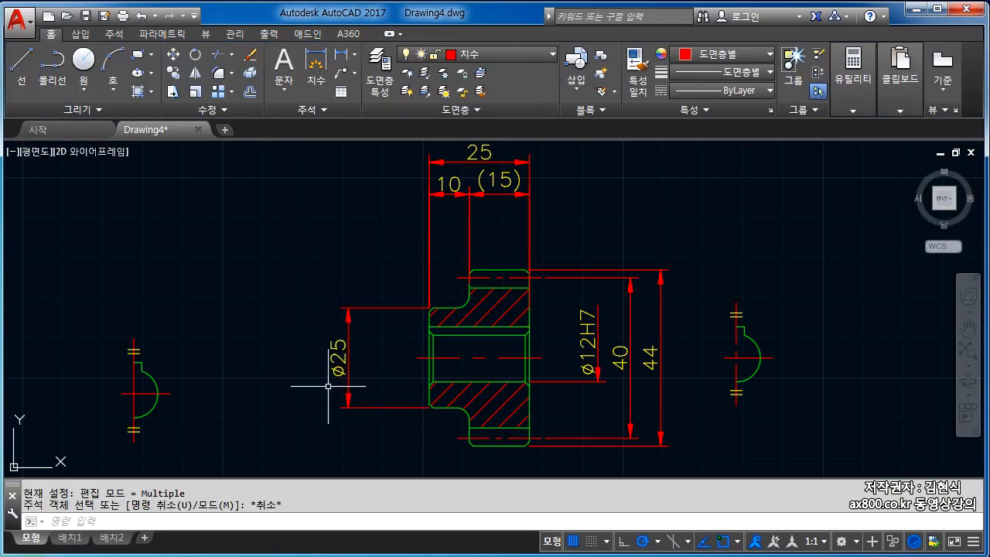
pyautogui.scroll(-2, 328, 385)
pyautogui.scroll(-2, 400, 384)
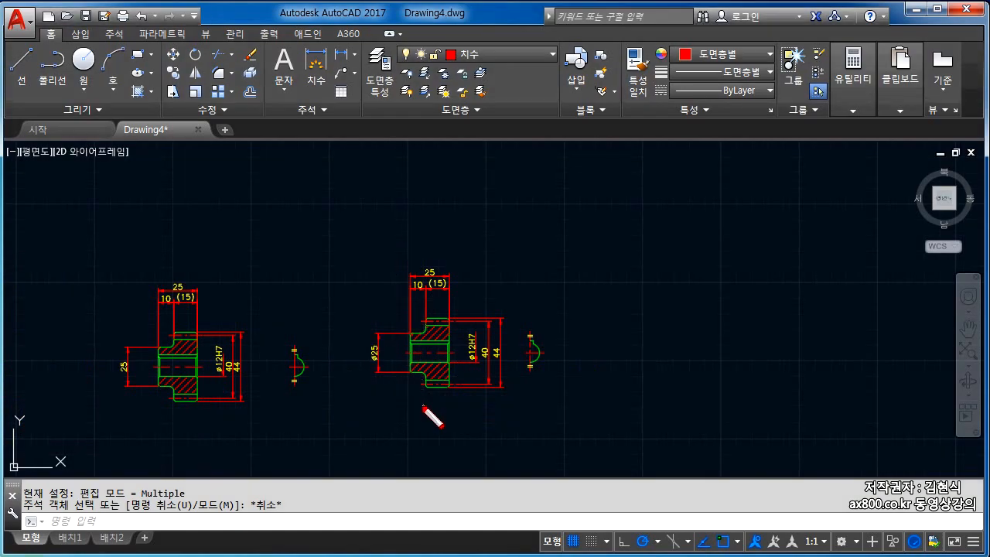
pyautogui.moveTo(466, 354); pyautogui.dragTo(471, 362)
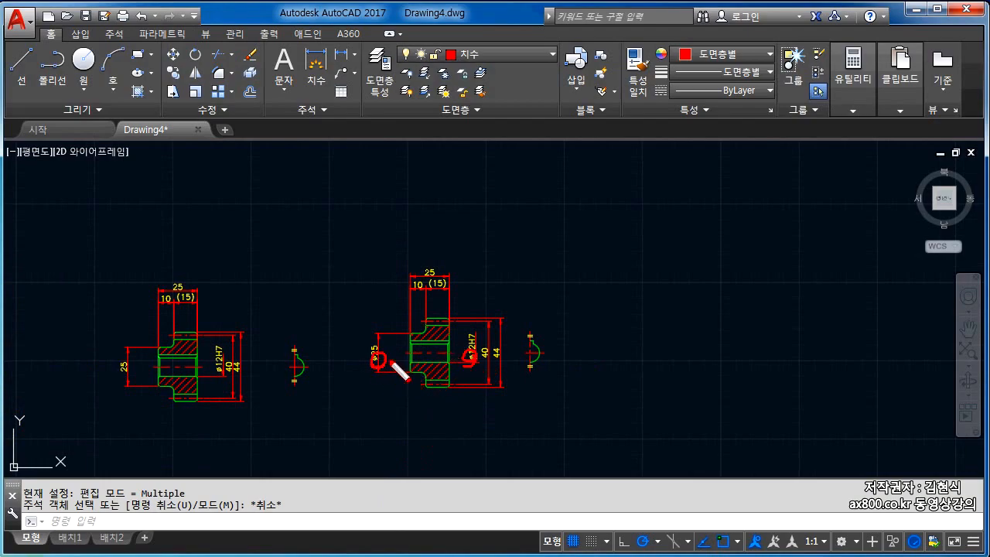
pyautogui.press('Escape')
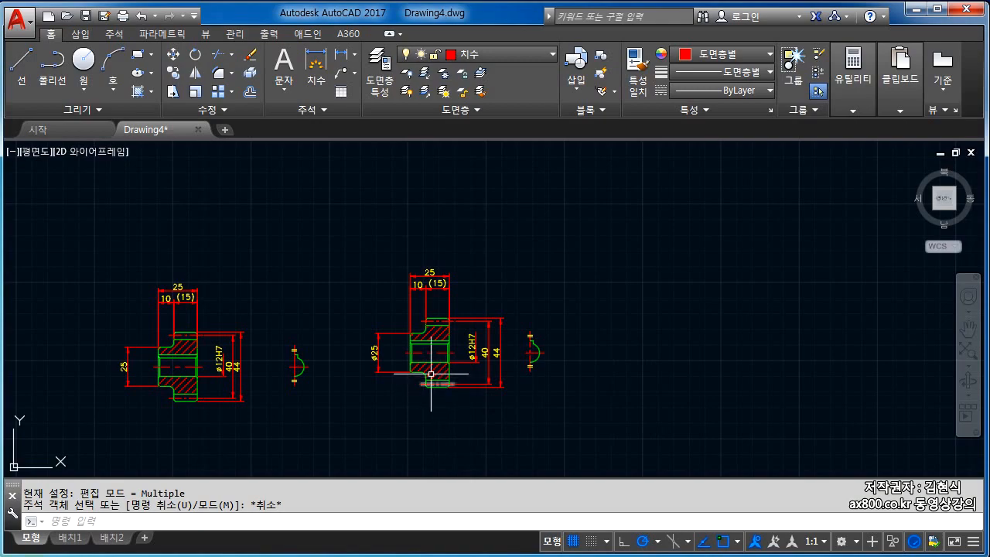
pyautogui.scroll(2, 424, 363)
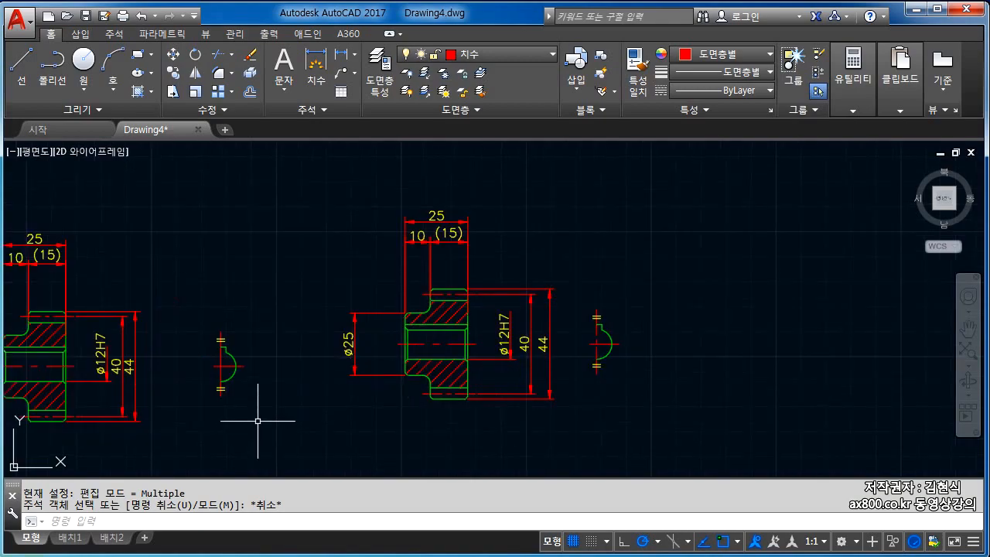